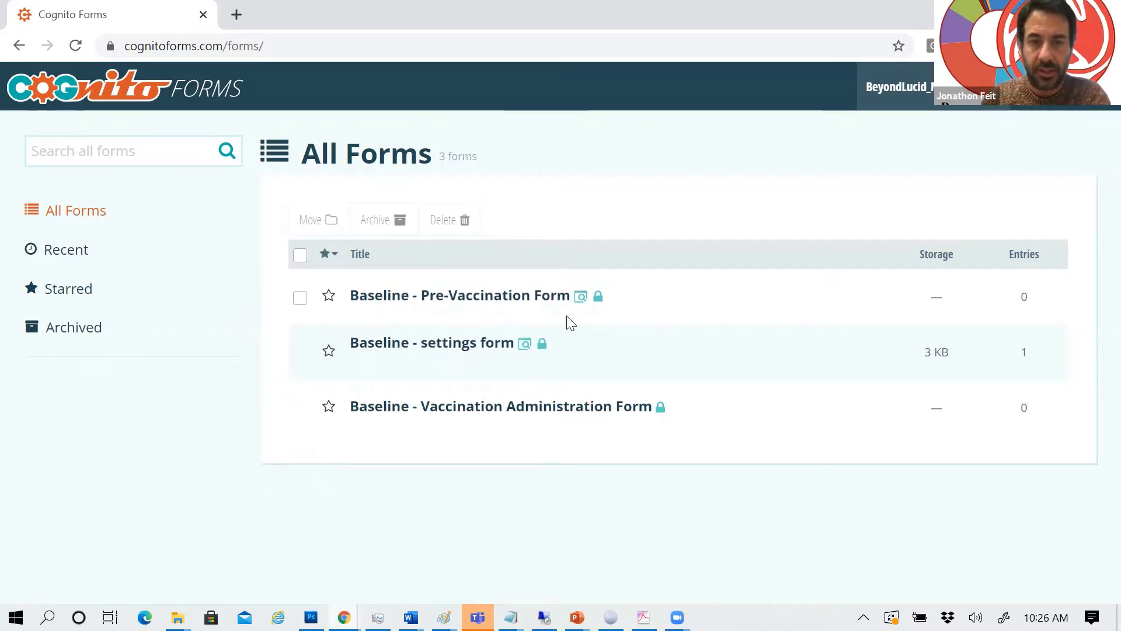
# Open the publishing page of the Baseline - Pre-Vaccination Form, copy its share link and open the public version of the form.
pyautogui.moveTo(426, 320)
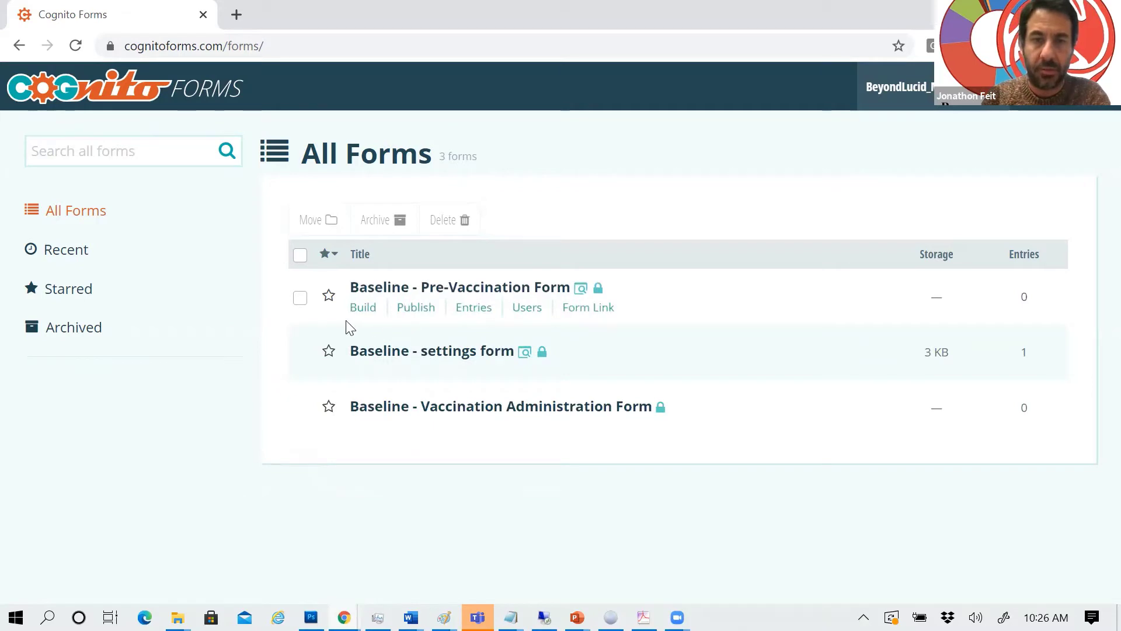
pyautogui.moveTo(380, 334)
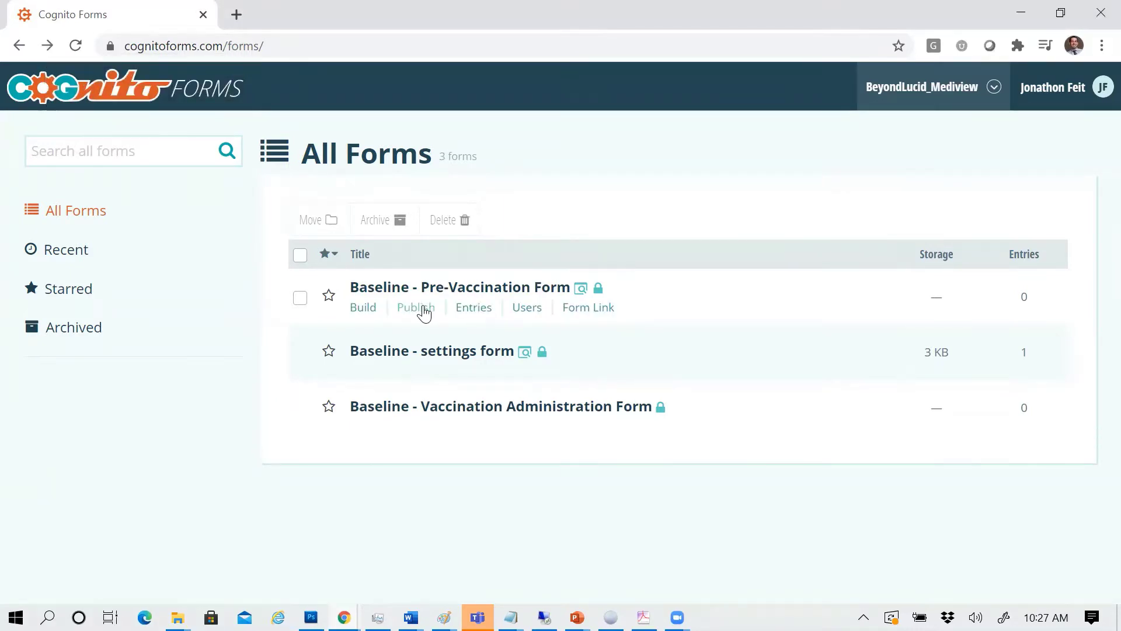
pyautogui.click(424, 310)
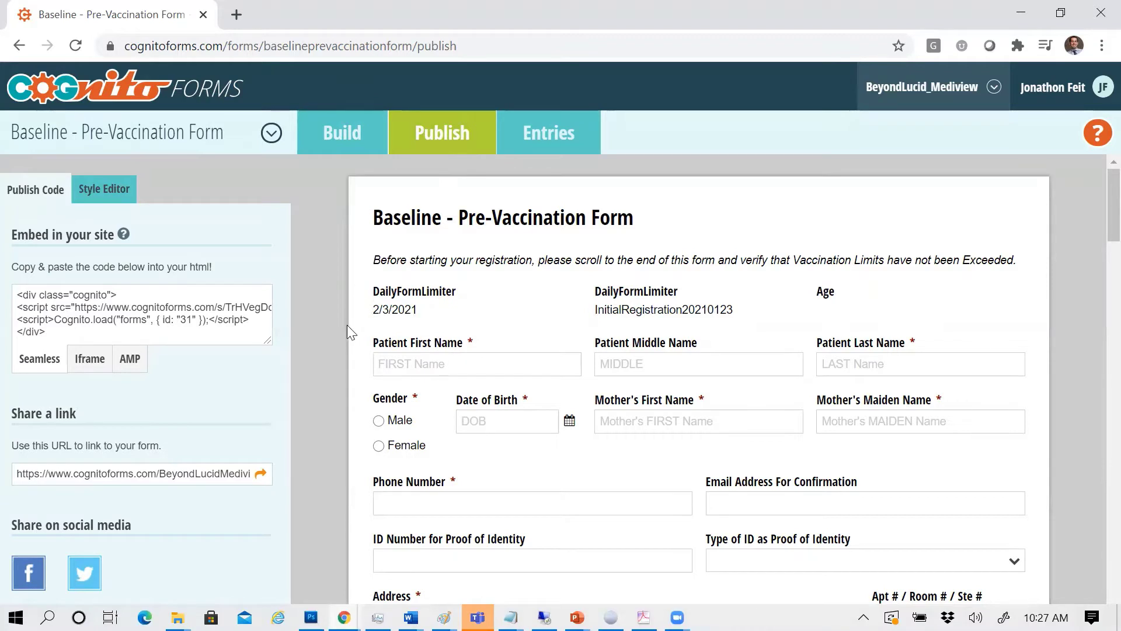
pyautogui.click(159, 474)
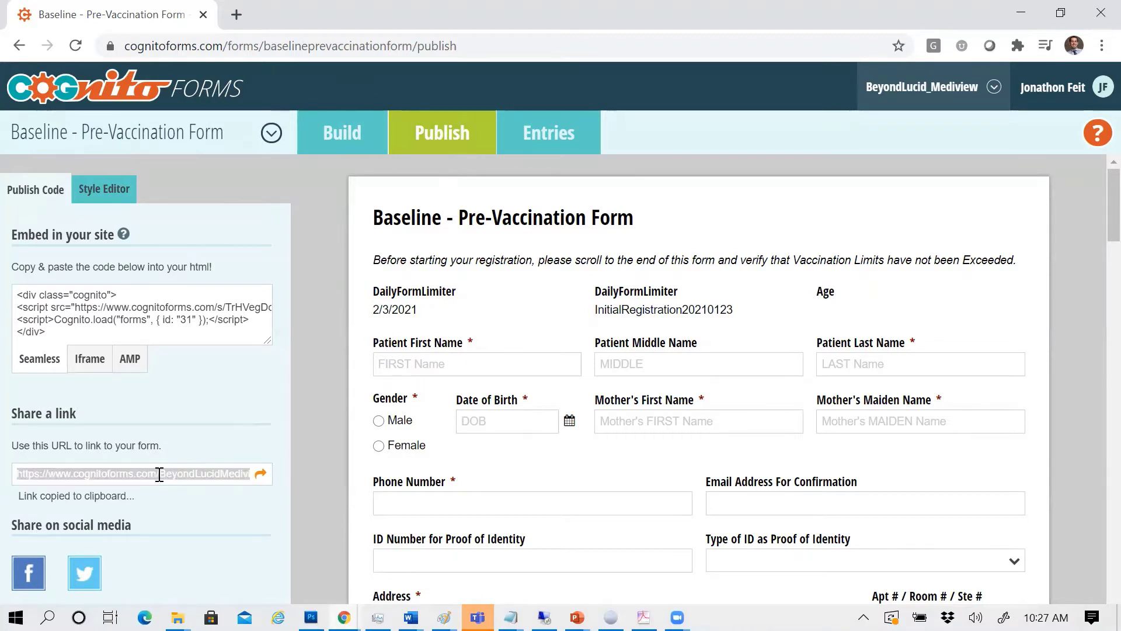
pyautogui.click(260, 474)
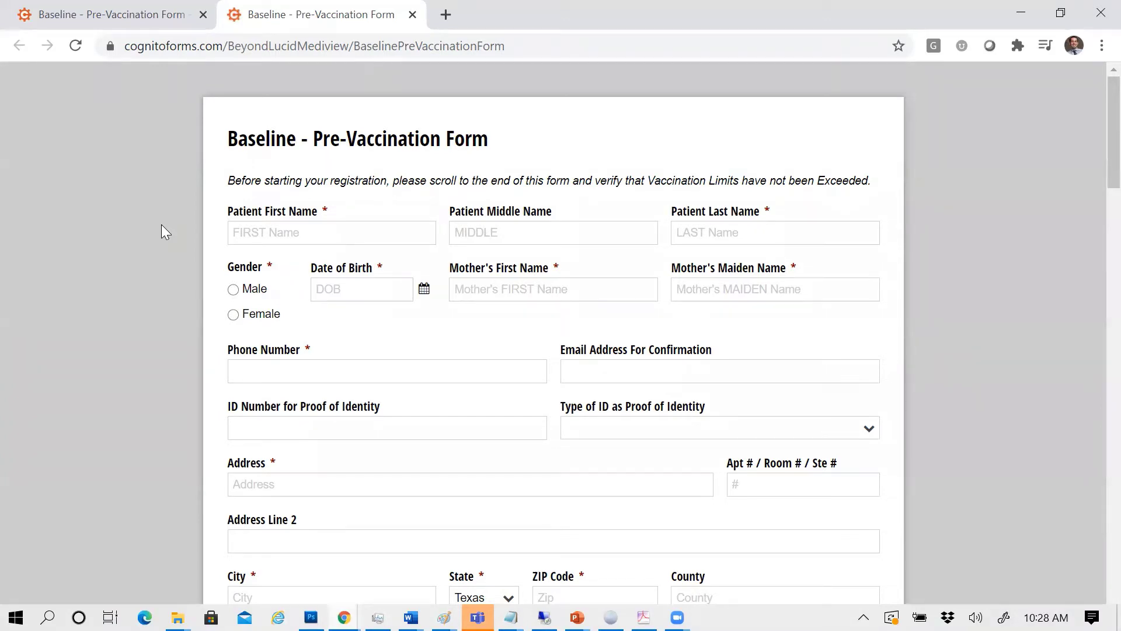
# Review the patient information fields of the public form, from name and identification to address, including the State options.
pyautogui.scroll(-2, 161, 226)
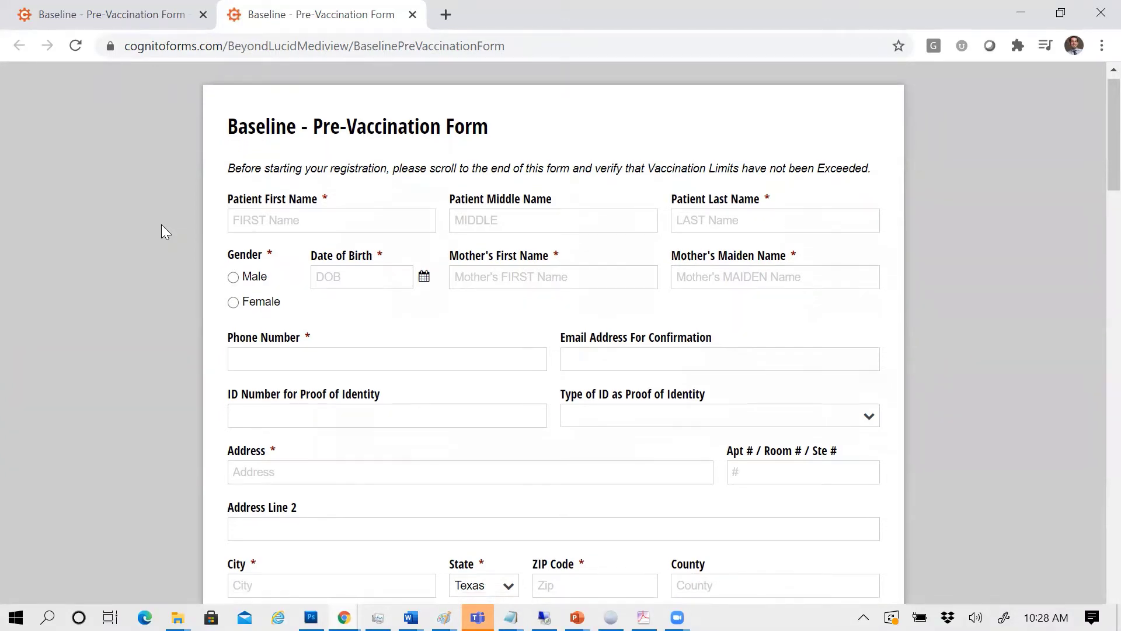
pyautogui.scroll(-2, 162, 232)
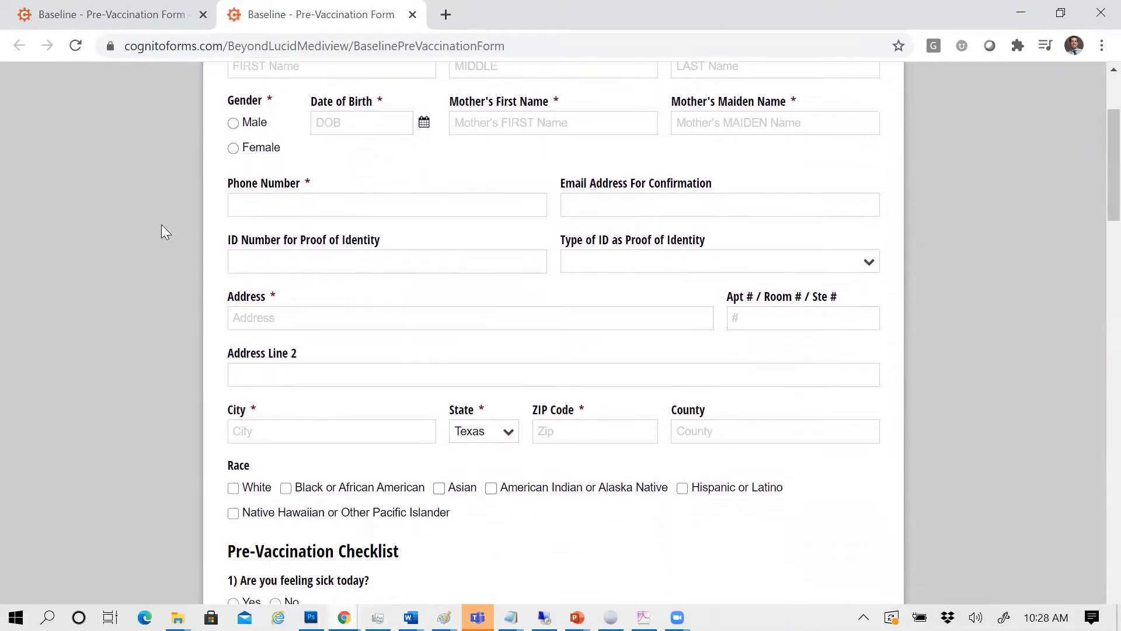
pyautogui.scroll(-2, 161, 232)
pyautogui.scroll(-2, 162, 226)
pyautogui.scroll(-1, 161, 225)
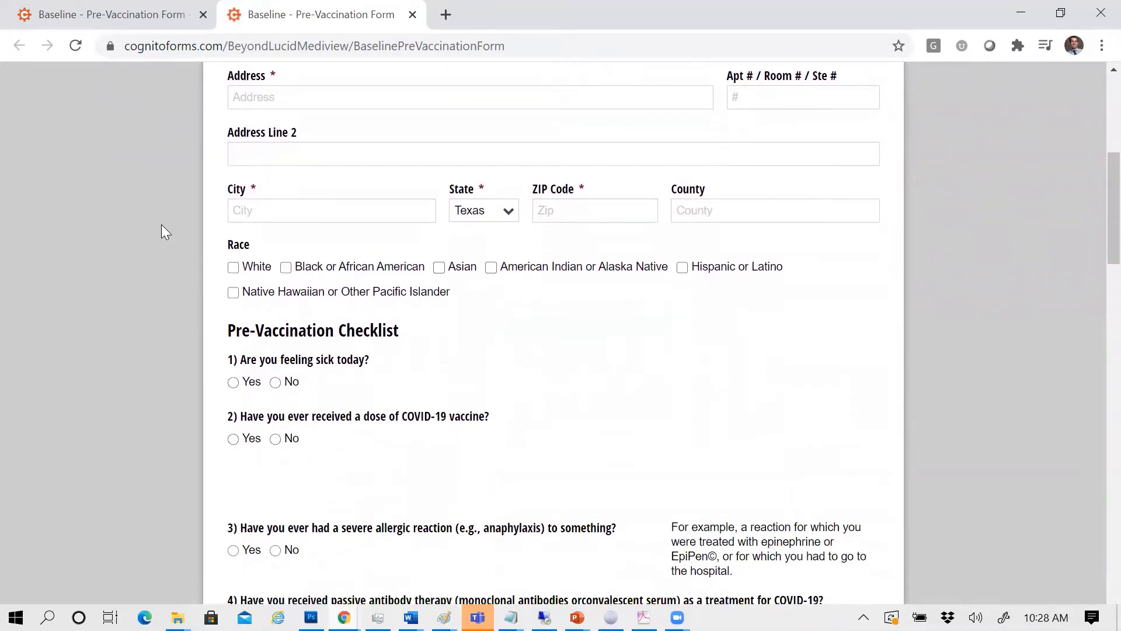
pyautogui.click(513, 212)
pyautogui.click(508, 213)
# Read through the Race options and the Pre-Vaccination Checklist questions on the form.
pyautogui.scroll(-2, 224, 428)
pyautogui.scroll(-2, 224, 428)
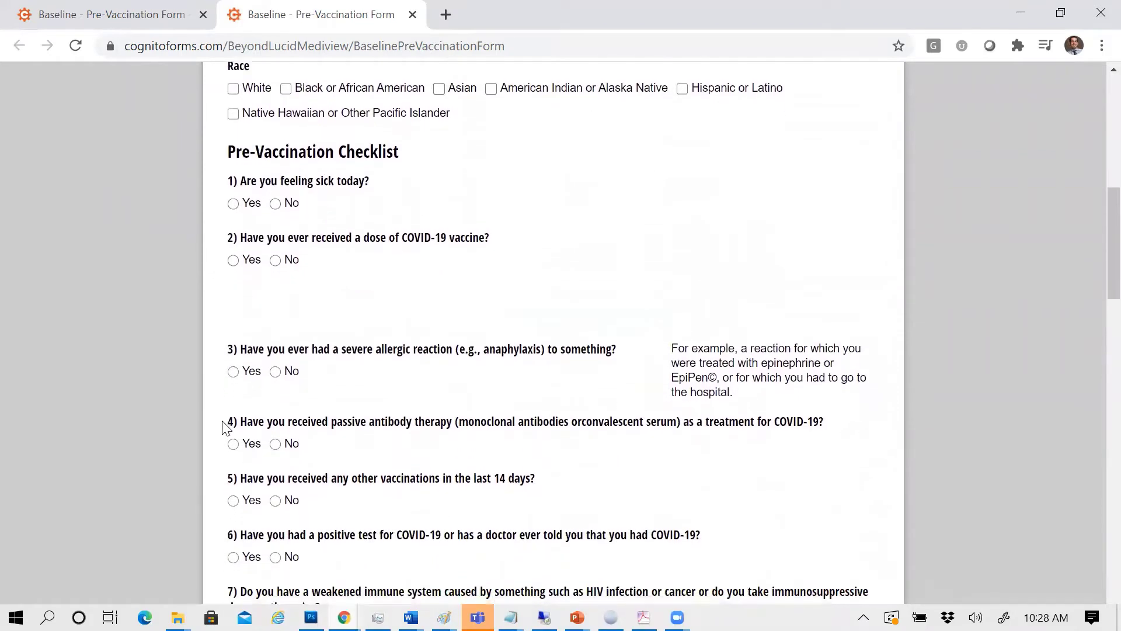
pyautogui.scroll(-1, 217, 414)
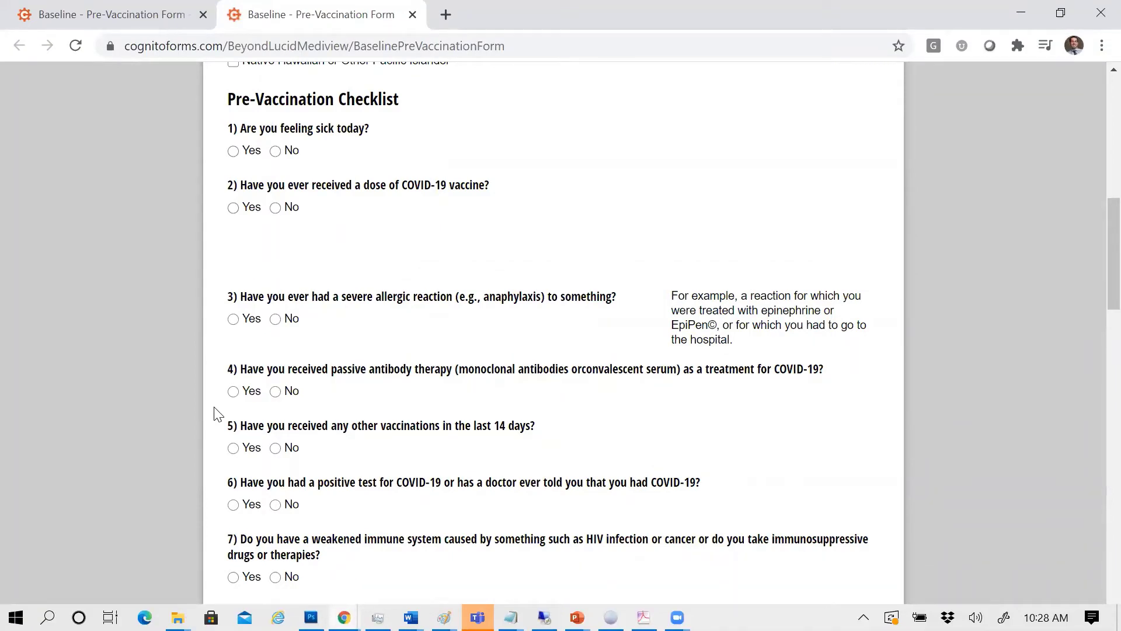
pyautogui.scroll(-1, 218, 414)
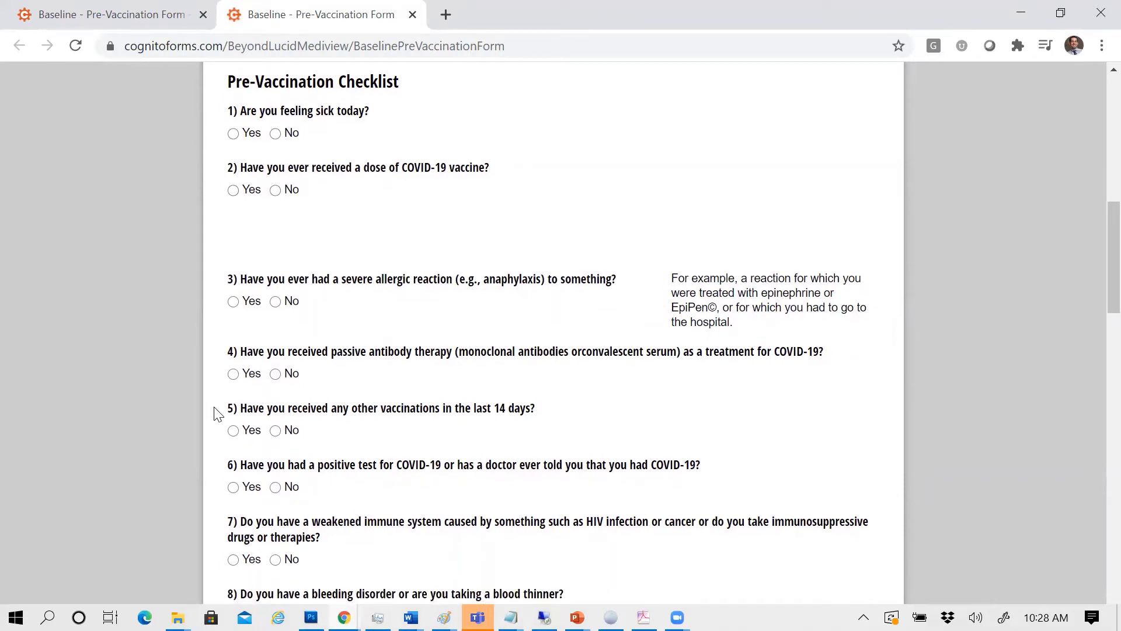
pyautogui.scroll(-5, 217, 414)
pyautogui.scroll(-3, 217, 414)
pyautogui.scroll(-1, 217, 414)
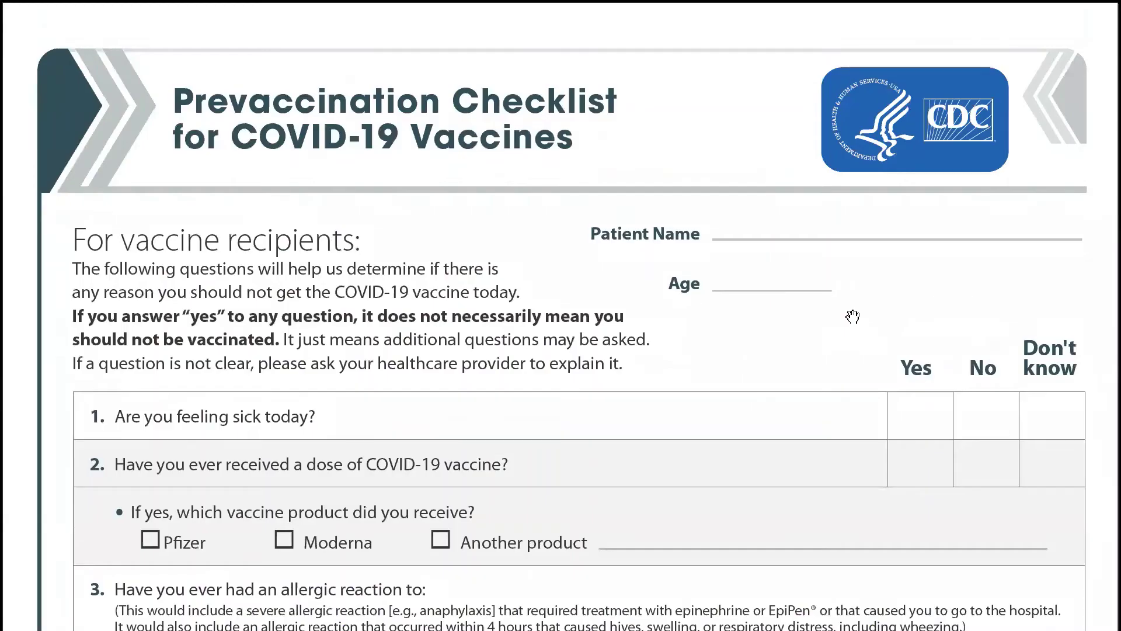
# Examine the CDC Prevaccination Checklist for COVID-19 Vaccines from the patient name field to the final pregnancy question for comparison.
pyautogui.scroll(-2, 1043, 329)
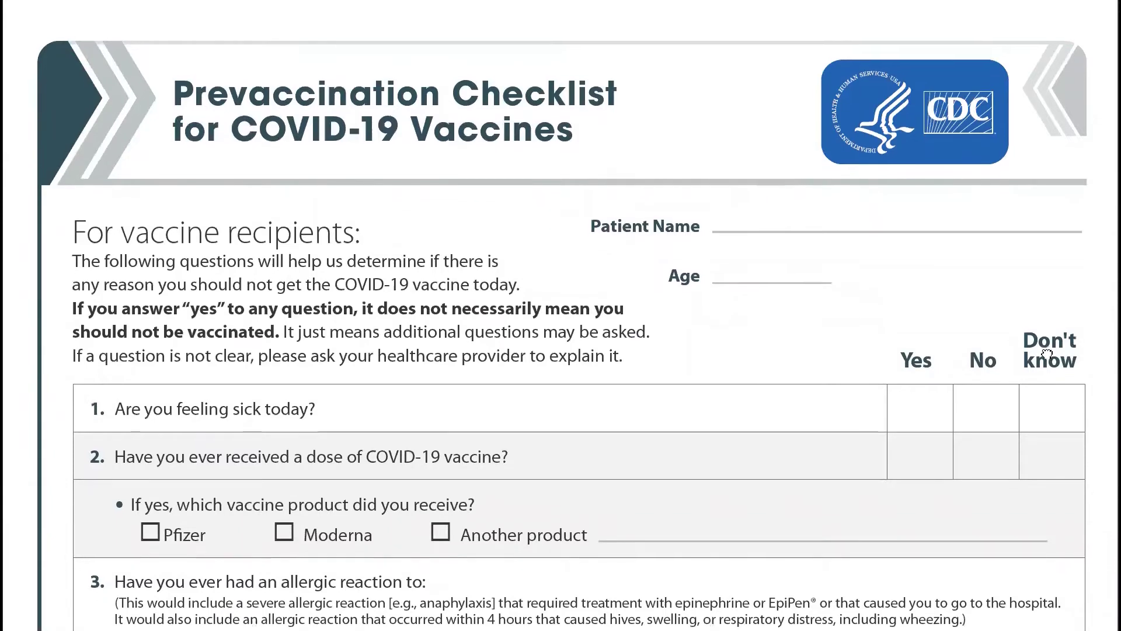
pyautogui.scroll(-4, 1044, 329)
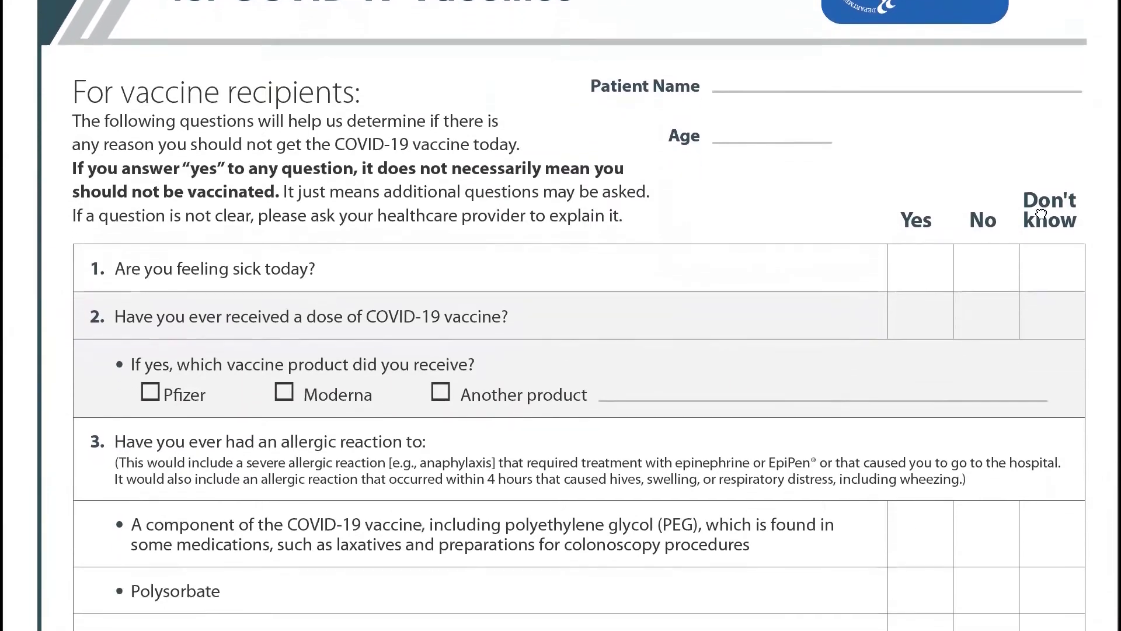
pyautogui.scroll(-5, 1064, 406)
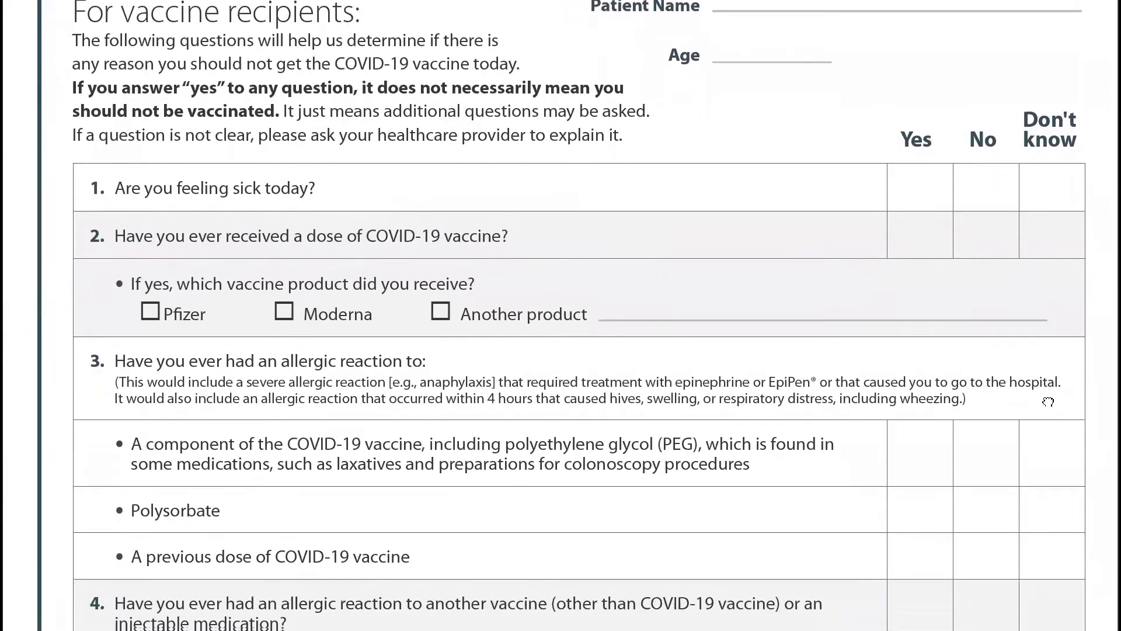
pyautogui.scroll(-2, 1045, 340)
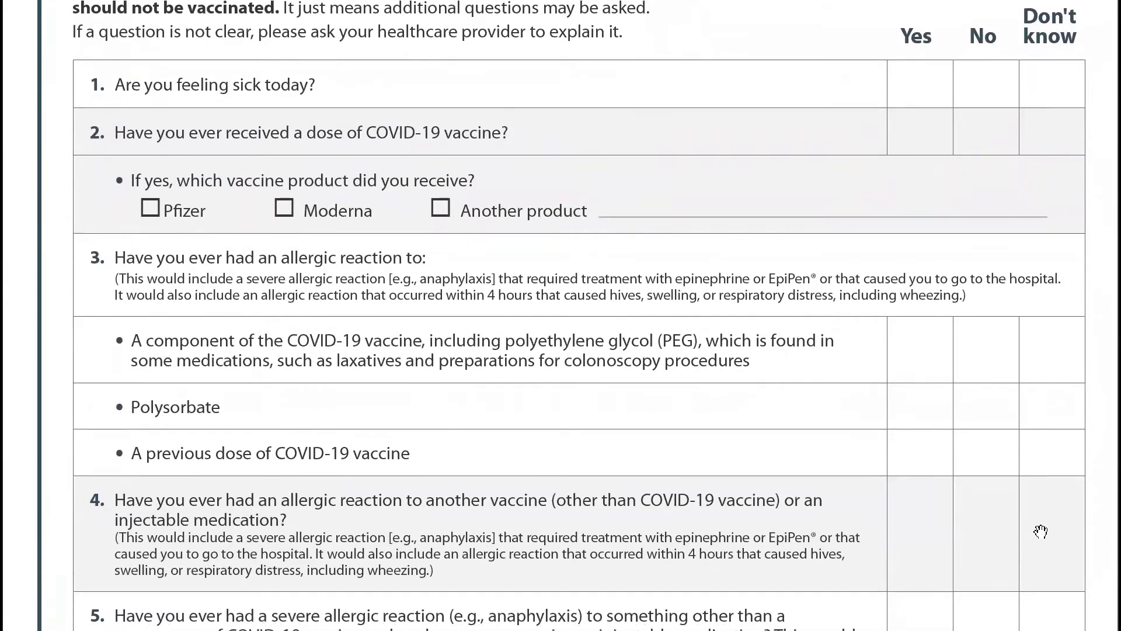
pyautogui.scroll(-5, 1041, 524)
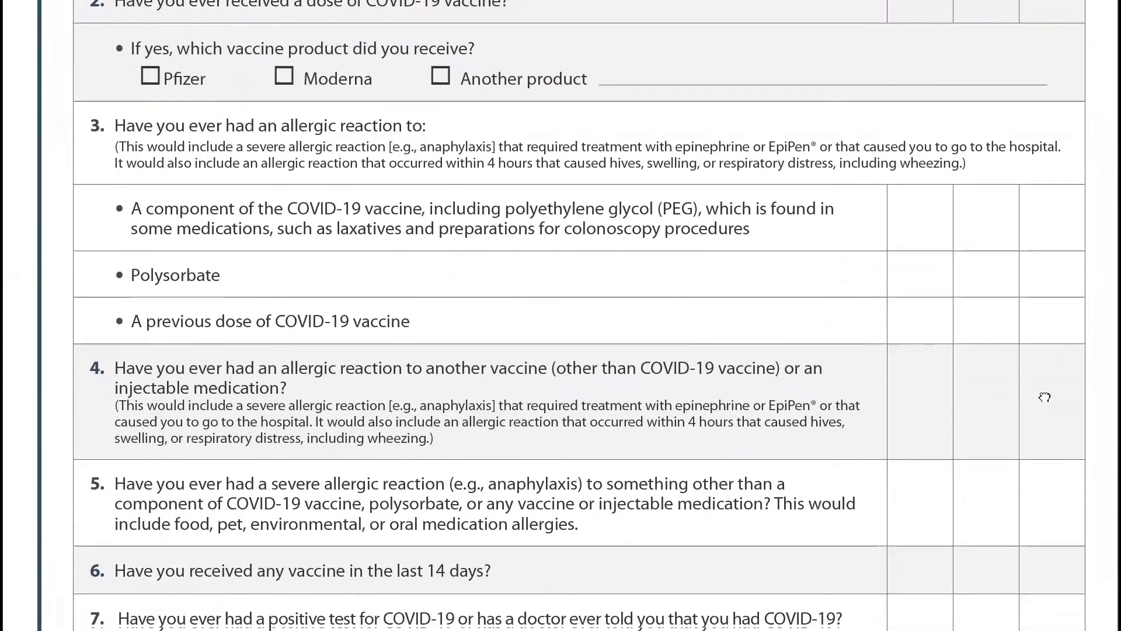
pyautogui.scroll(-2, 1045, 355)
pyautogui.scroll(-2, 1037, 514)
pyautogui.scroll(-5, 1043, 443)
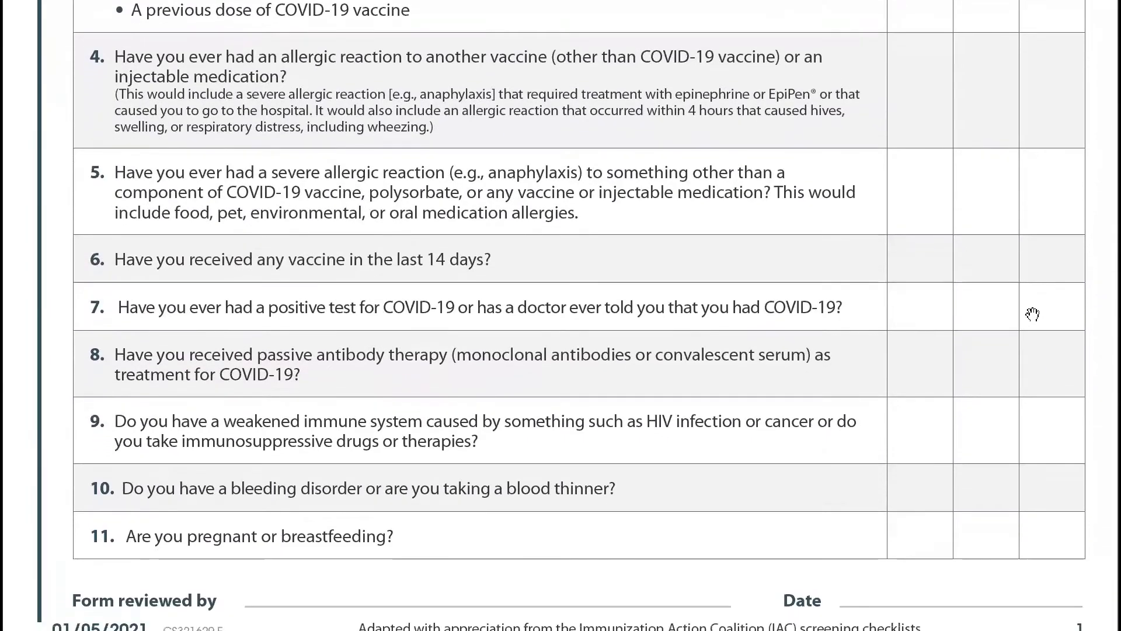
pyautogui.scroll(-2, 1021, 531)
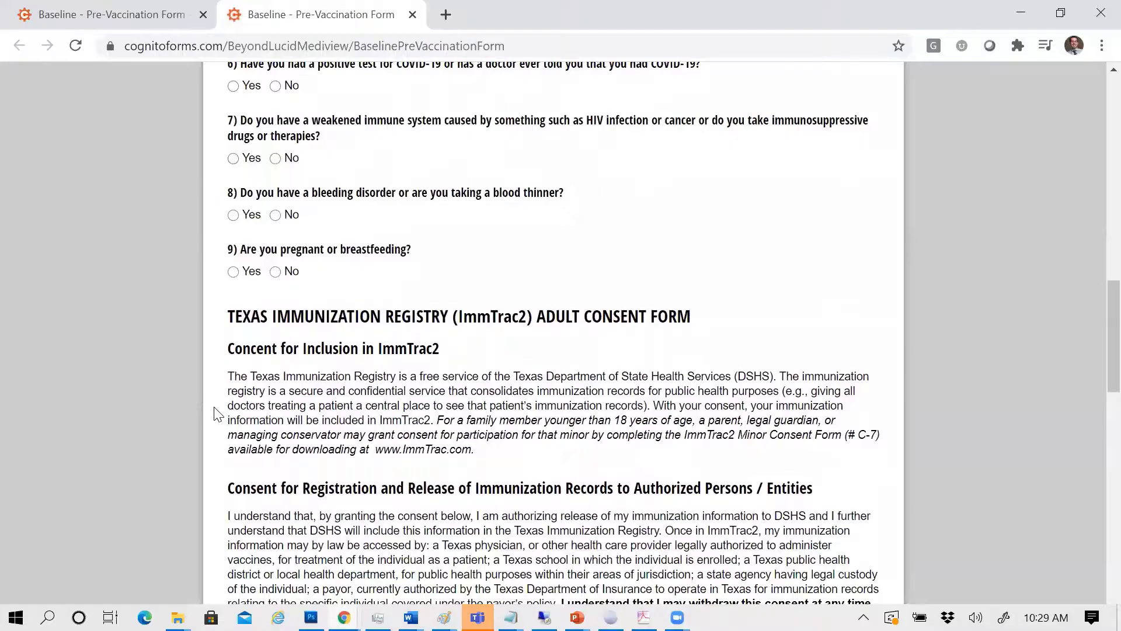
# Review the form's ImmTrac2 consent text, First Responder Relationship section, Phase 1A and 1B definitions, and Preferred Times section.
pyautogui.scroll(-2, 218, 414)
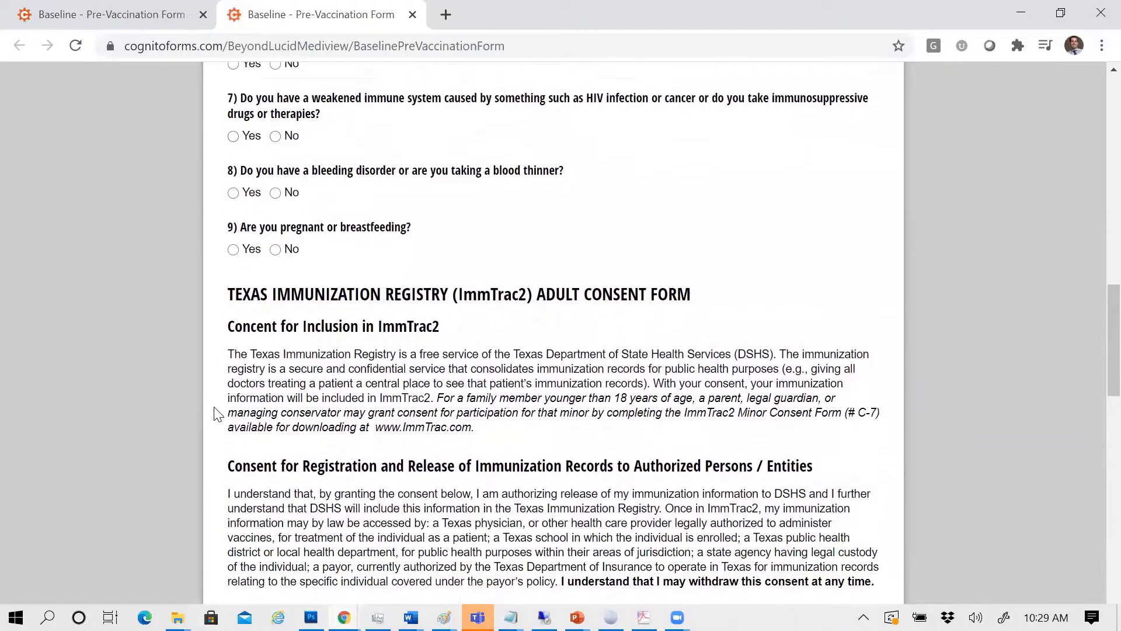
pyautogui.scroll(-2, 217, 414)
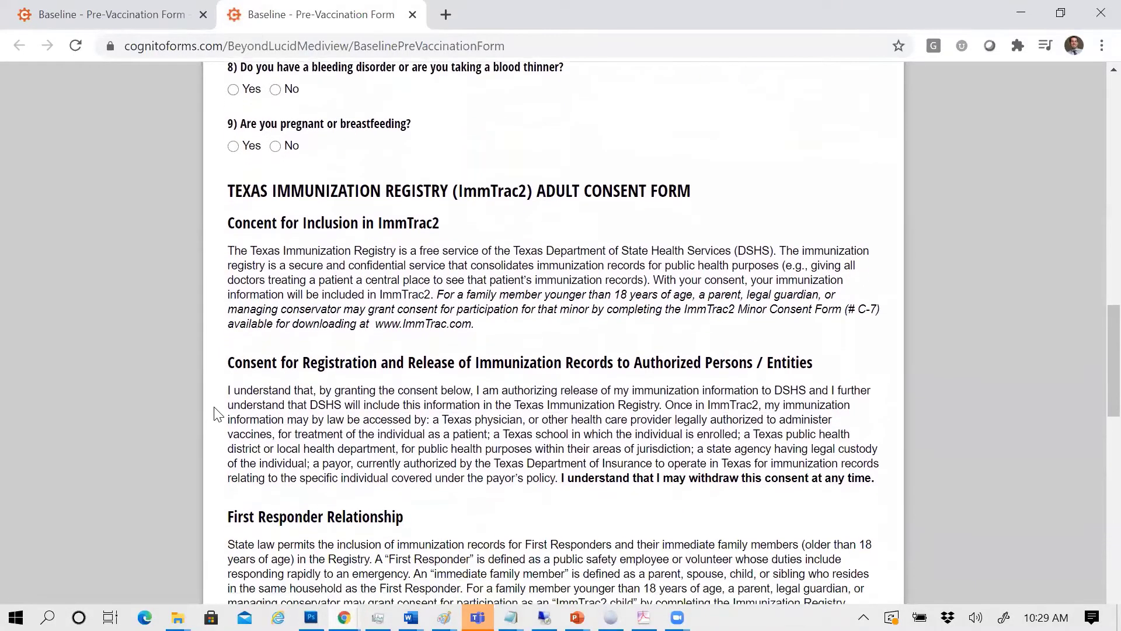
pyautogui.scroll(-1, 217, 414)
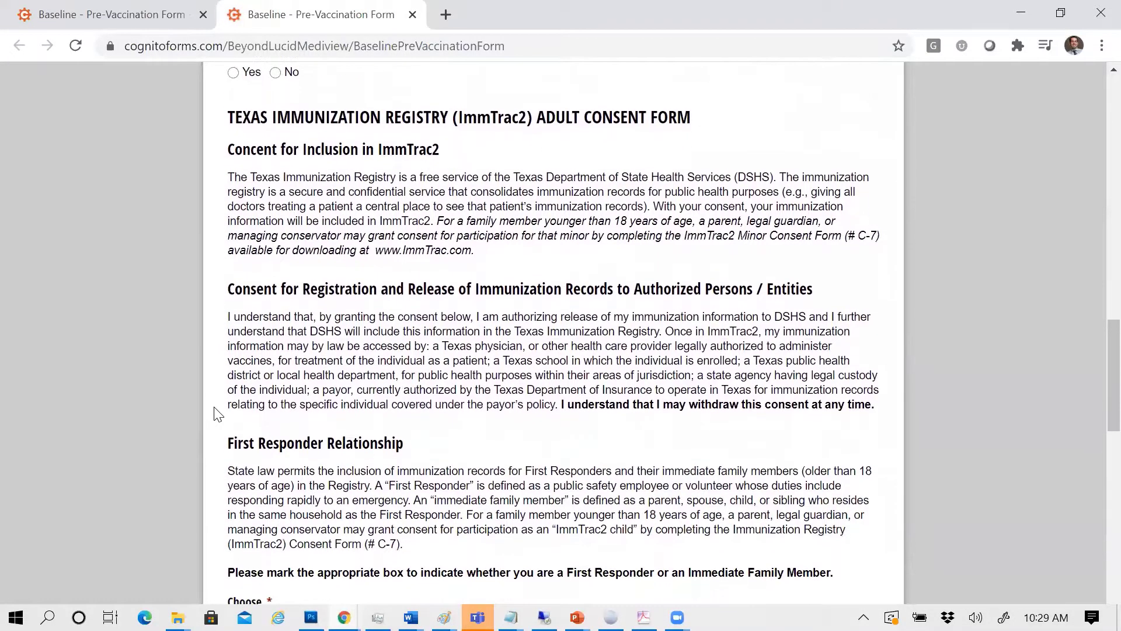
pyautogui.scroll(-2, 217, 414)
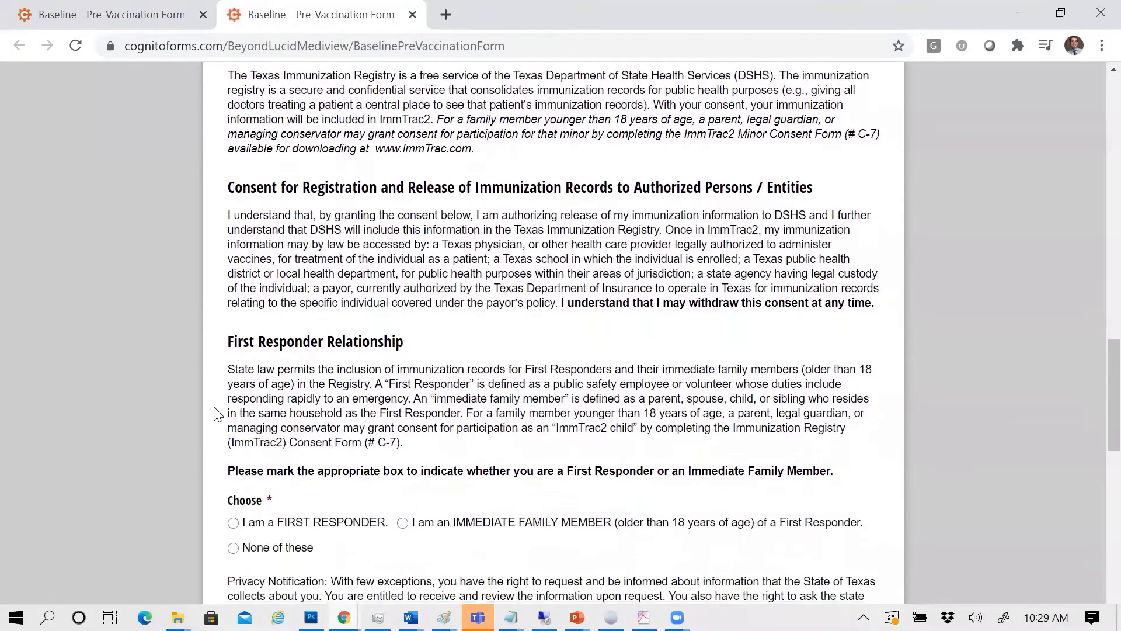
pyautogui.scroll(-2, 217, 414)
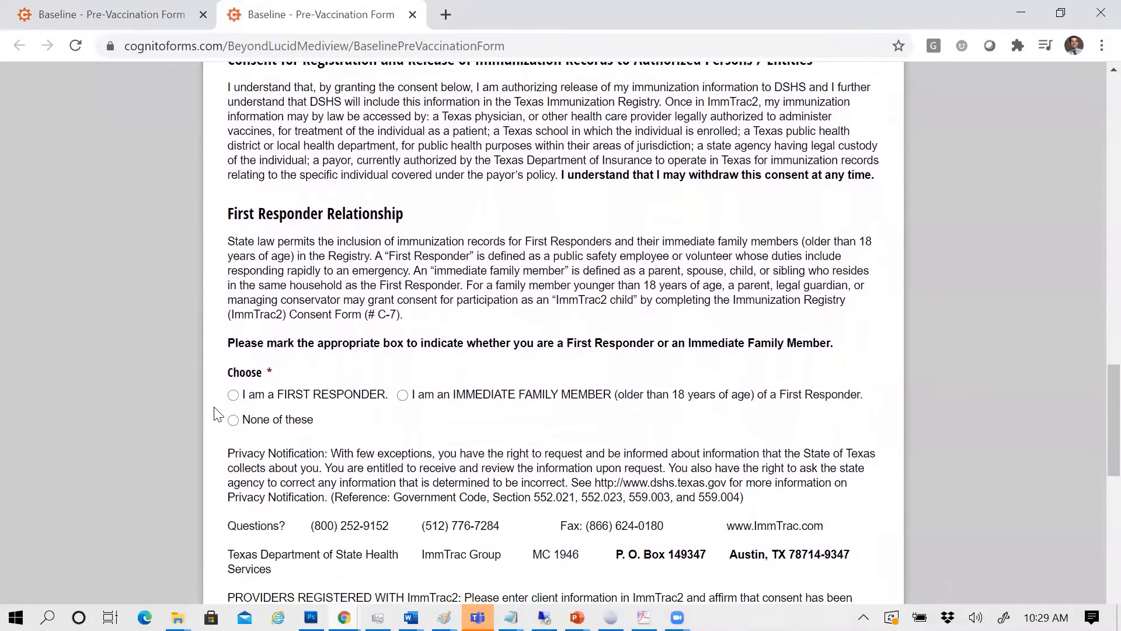
pyautogui.scroll(-2, 217, 414)
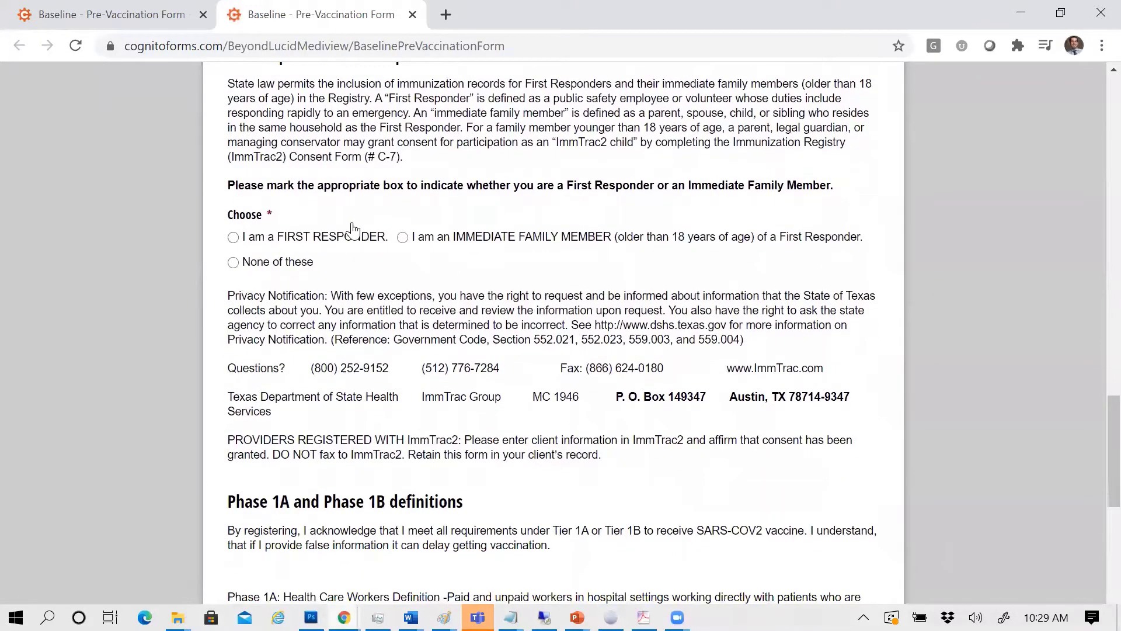
pyautogui.scroll(-4, 197, 318)
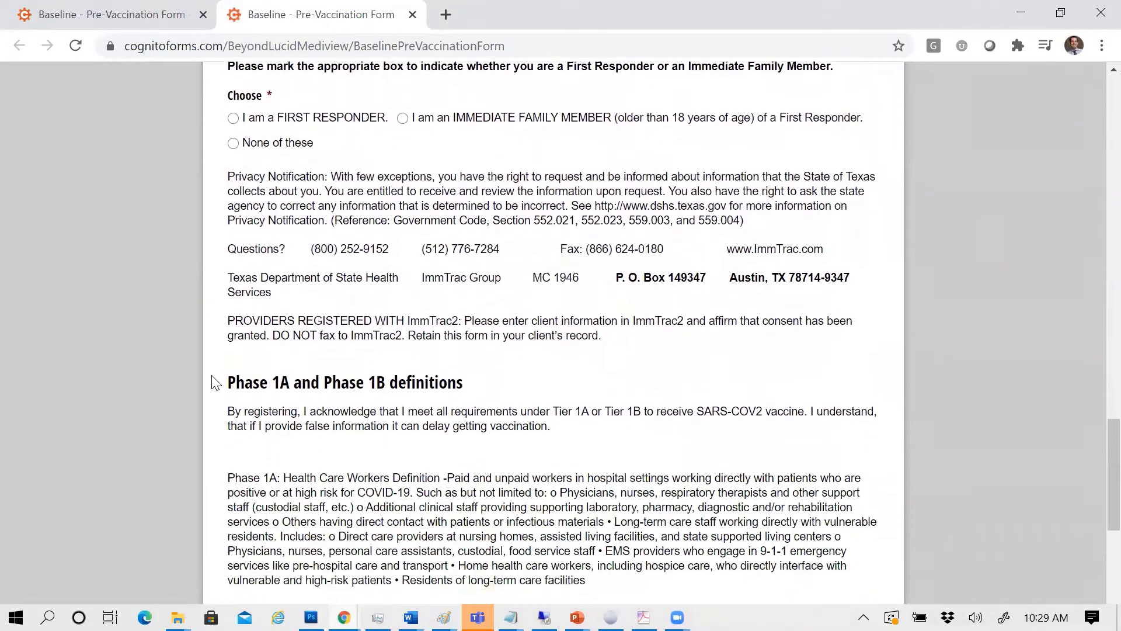
pyautogui.scroll(-3, 216, 383)
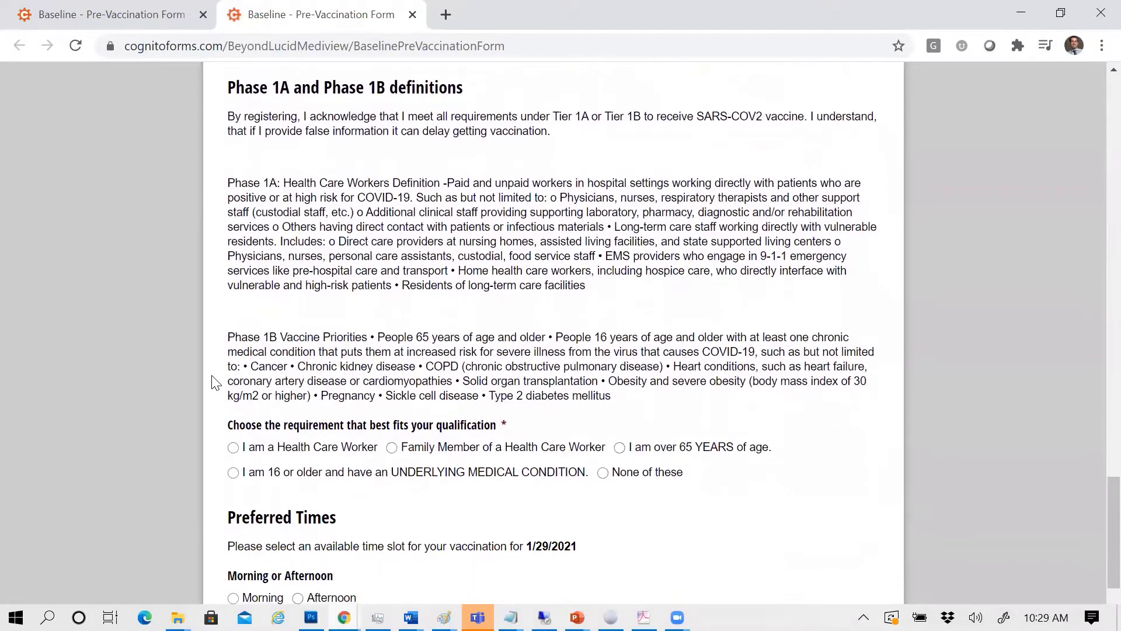
pyautogui.scroll(-1, 216, 382)
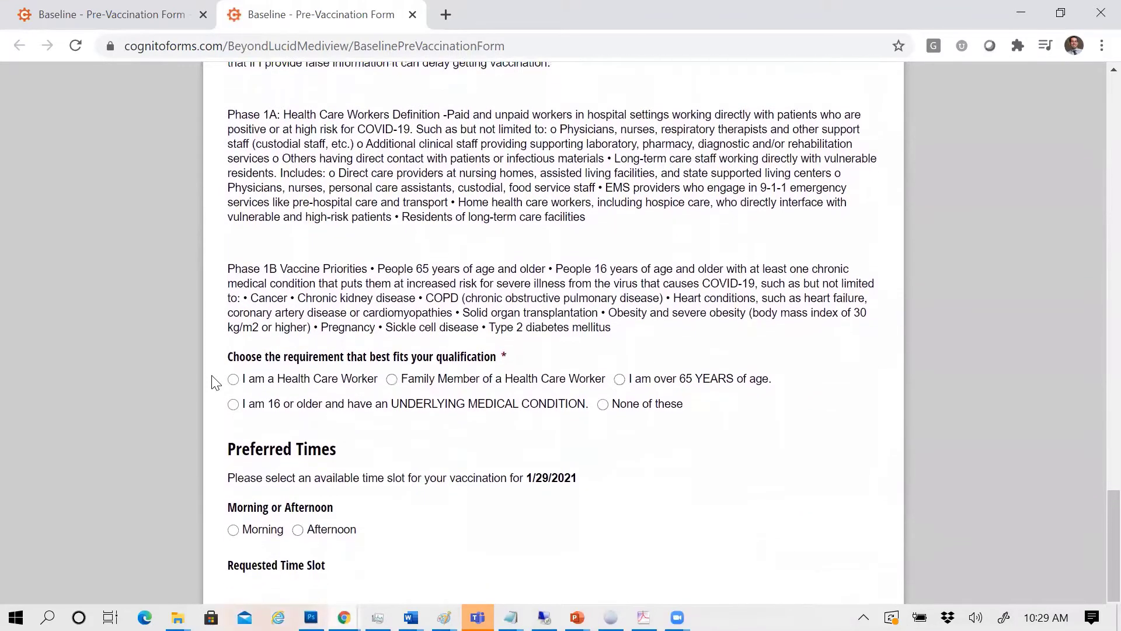
pyautogui.scroll(-1, 216, 382)
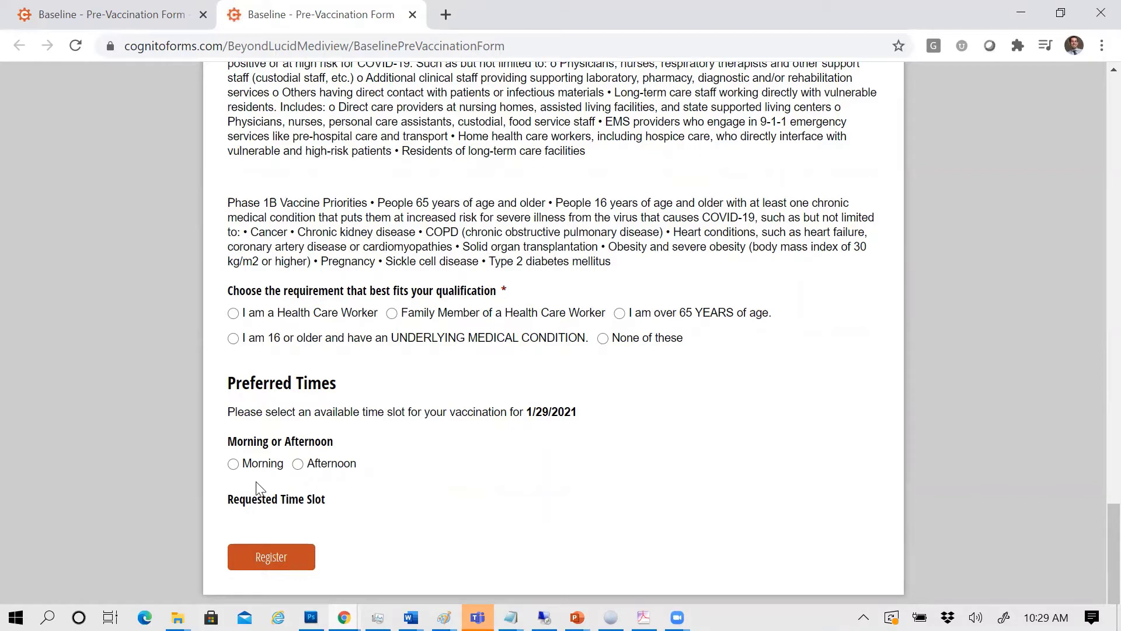
# Compare the Morning and Afternoon time slot choices under Preferred Times and set the preference to Morning.
pyautogui.click(233, 463)
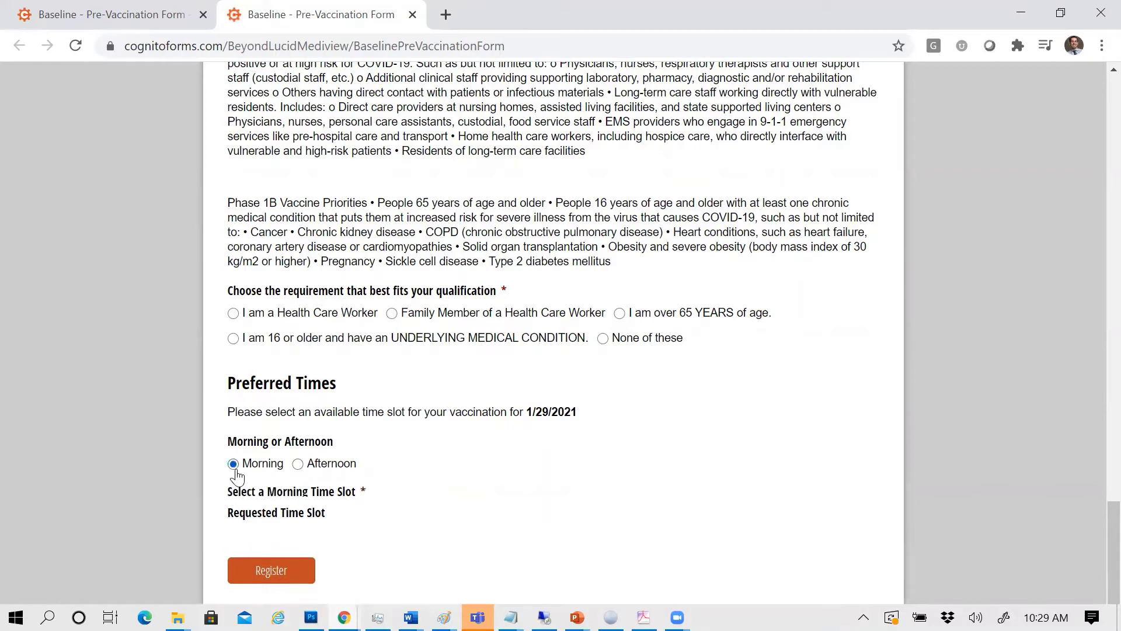
pyautogui.scroll(-1, 233, 433)
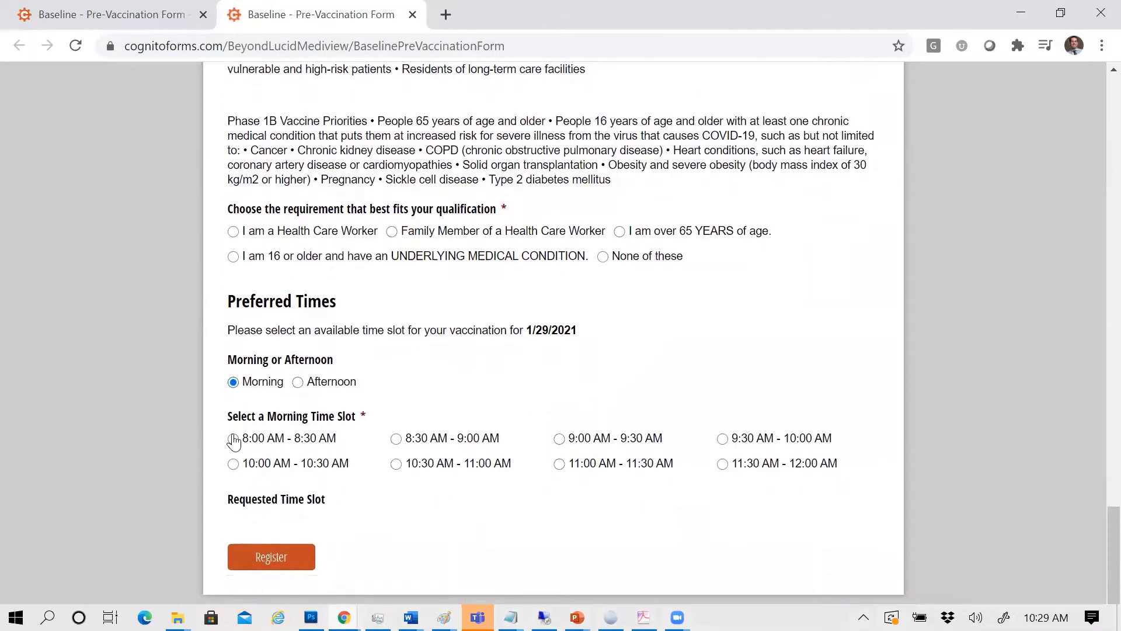
pyautogui.click(299, 382)
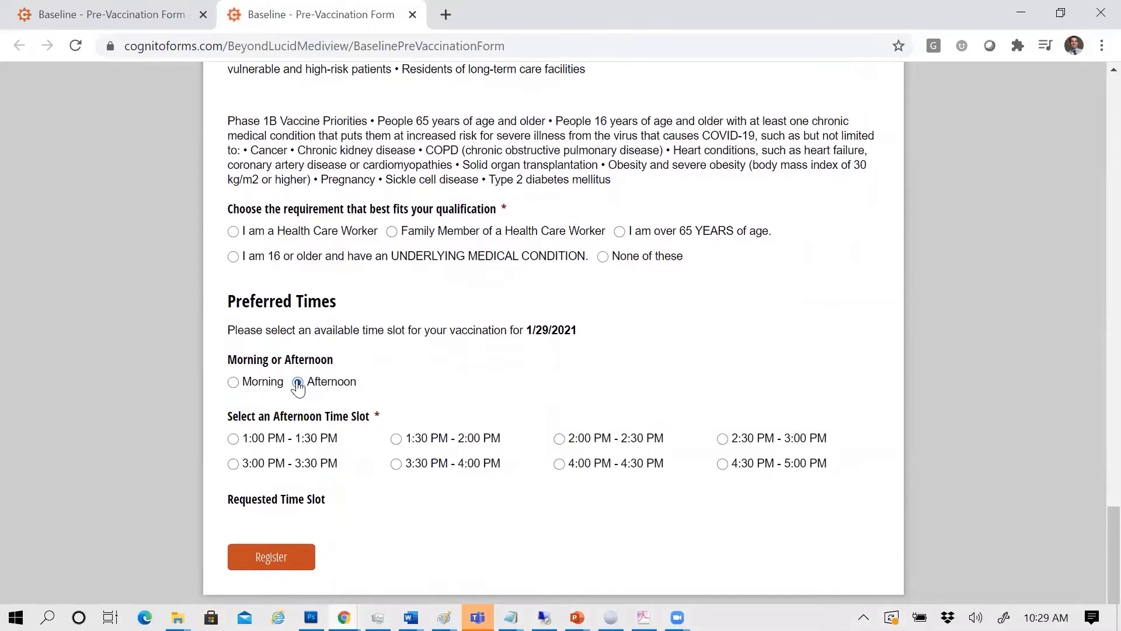
pyautogui.click(234, 384)
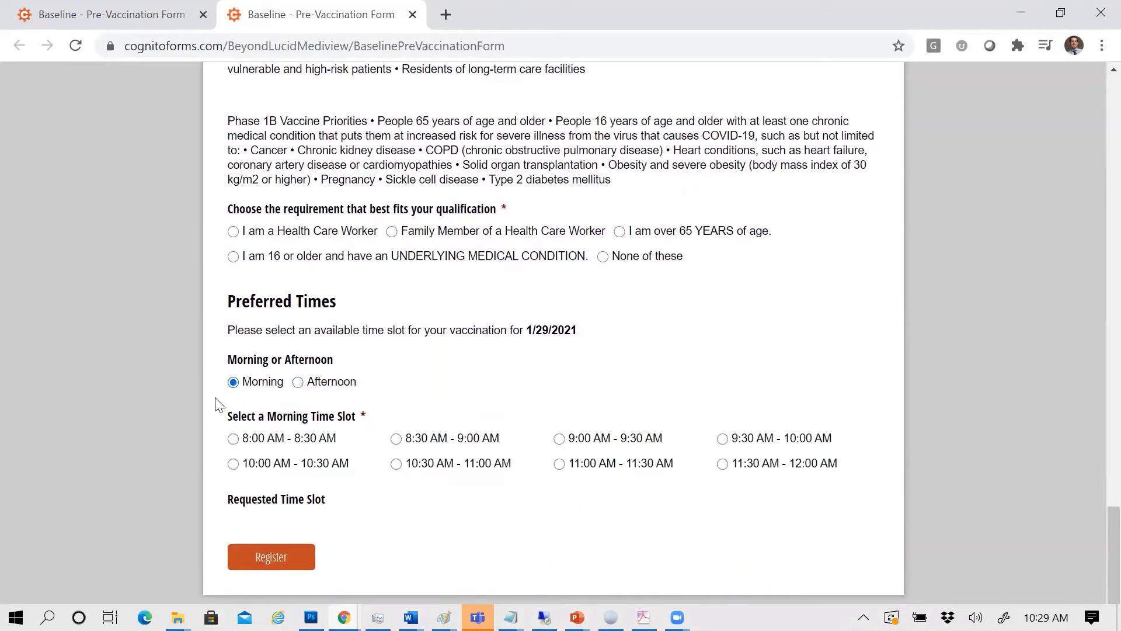
# Try the 8:00 AM - 8:30 AM and 8:30 AM - 9:00 AM slots, and select the 11:00 AM - 11:30 AM slot.
pyautogui.click(233, 439)
pyautogui.scroll(-1, 220, 447)
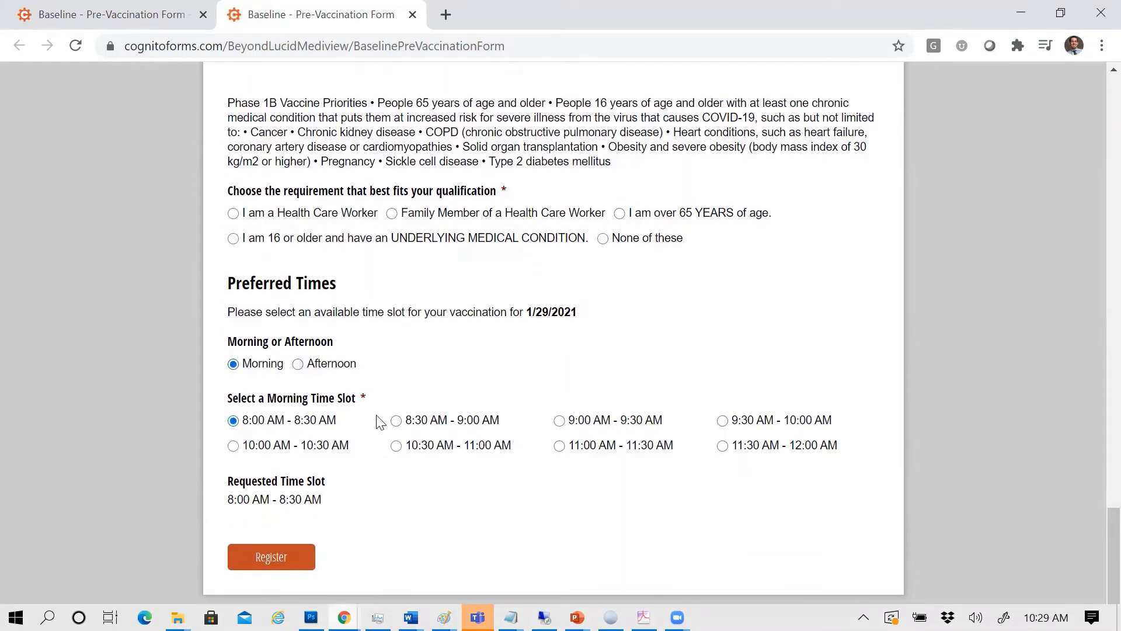
pyautogui.click(396, 421)
pyautogui.click(559, 447)
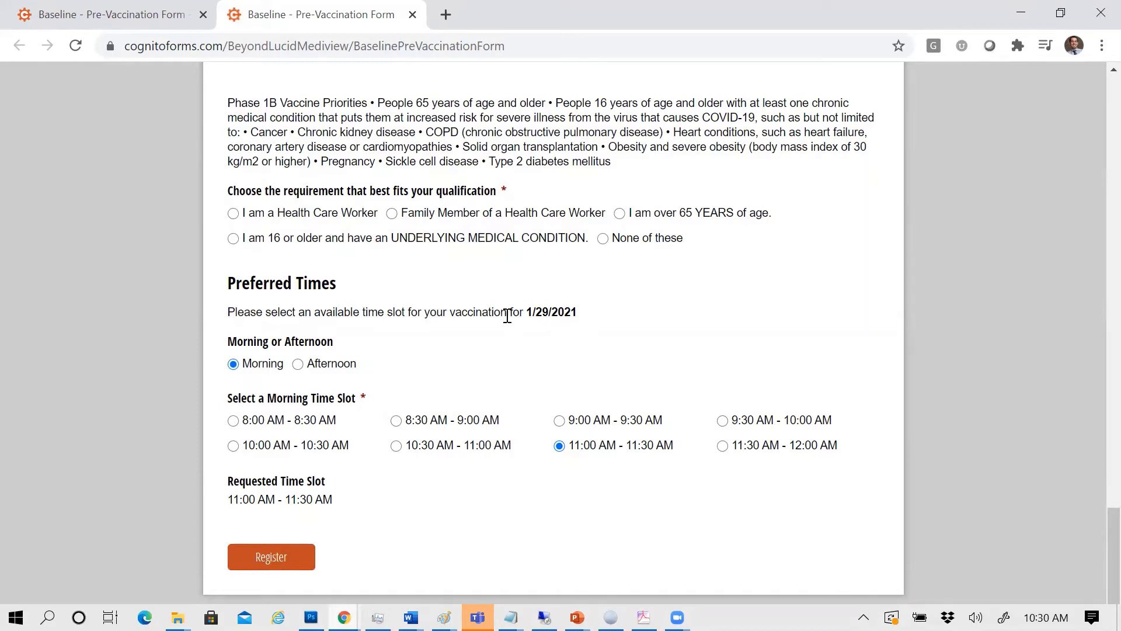
# Recheck the Phase 1A and 1B definitions and Preferred Times section, and try to submit the registration.
pyautogui.scroll(4, 507, 318)
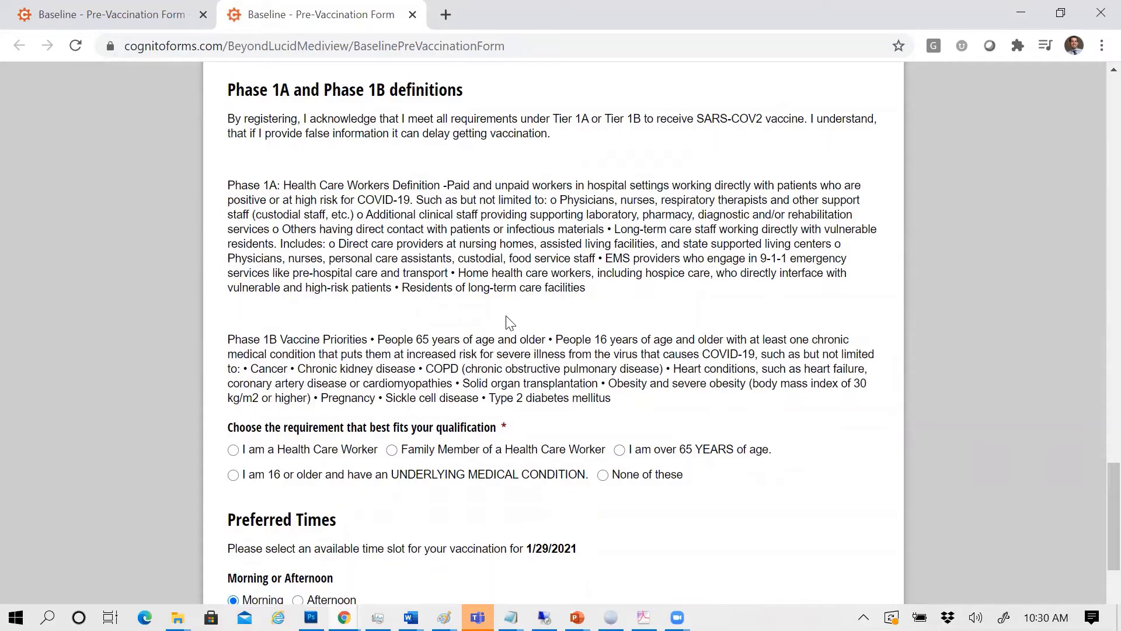
pyautogui.scroll(-3, 510, 322)
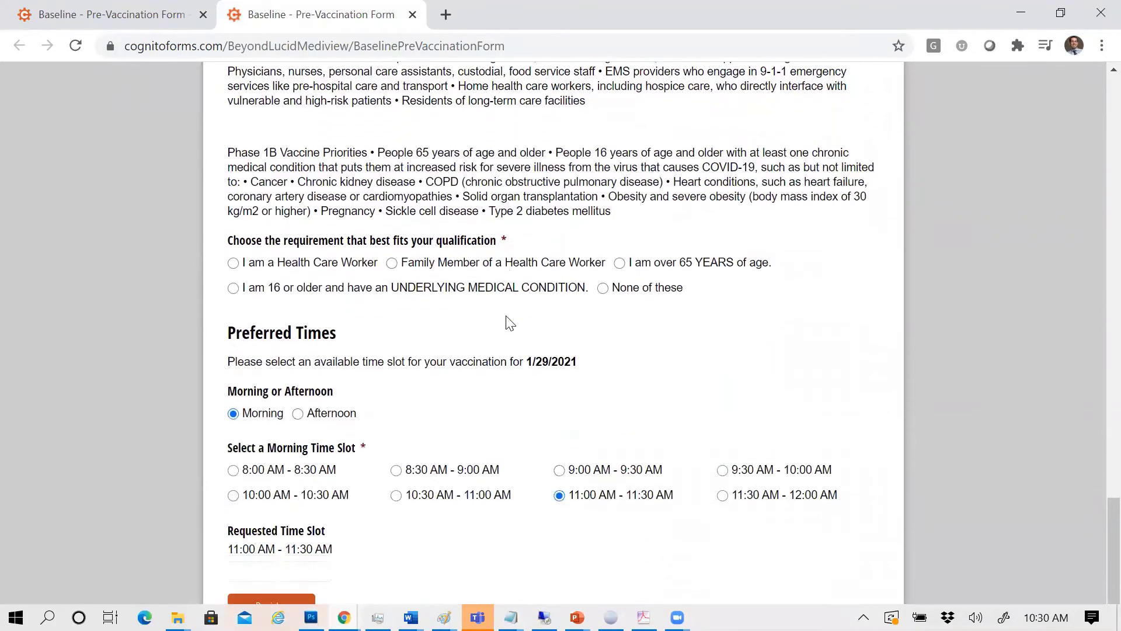
pyautogui.scroll(-1, 510, 322)
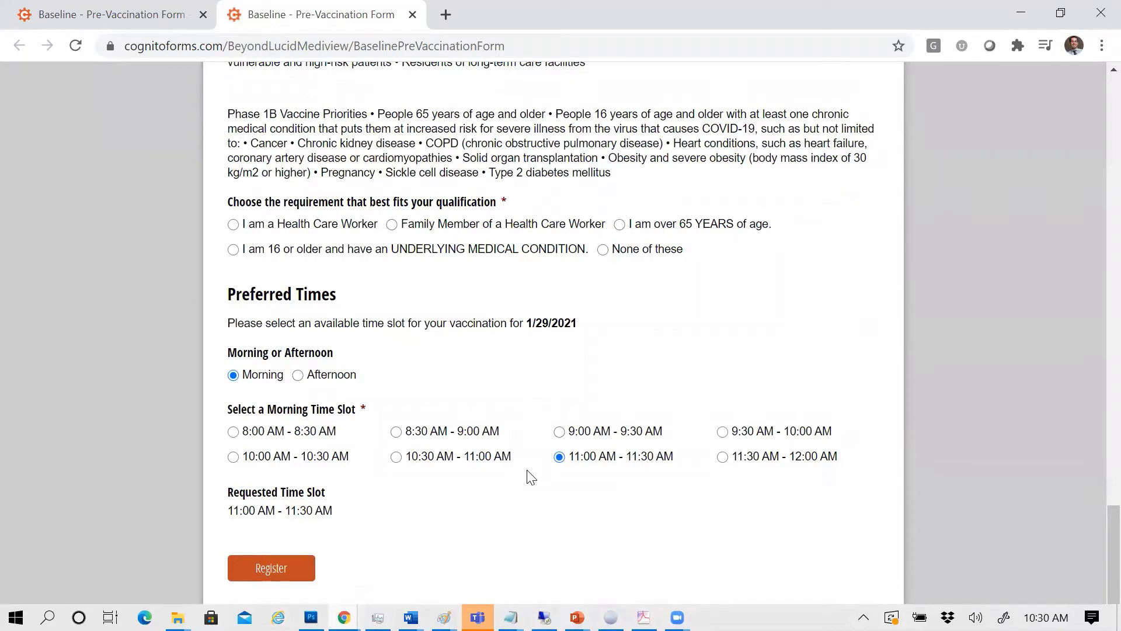
pyautogui.scroll(-1, 529, 476)
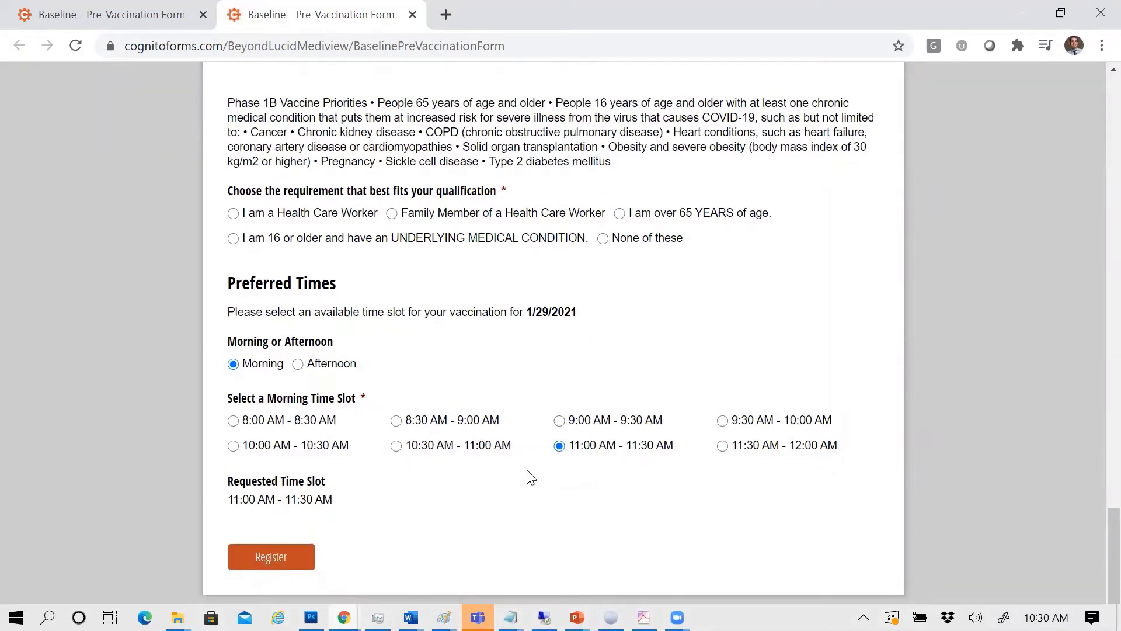
pyautogui.click(251, 566)
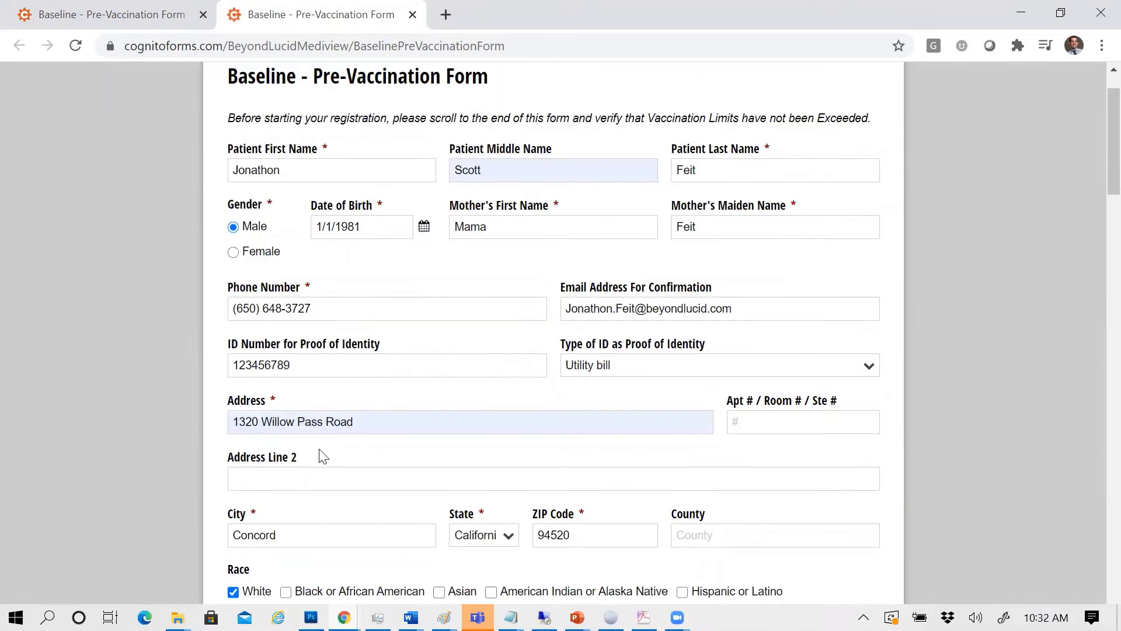
# Set the qualification requirement to "None of these" and submit the pre-vaccination registration.
pyautogui.scroll(-6, 323, 456)
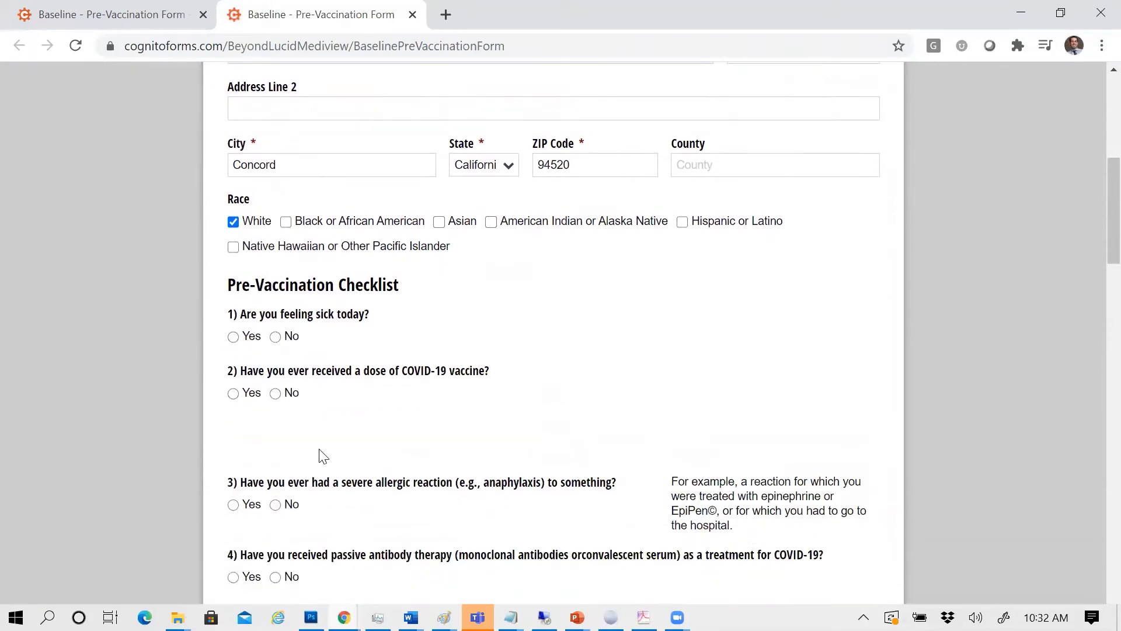
pyautogui.scroll(-1, 319, 454)
pyautogui.scroll(-1, 319, 455)
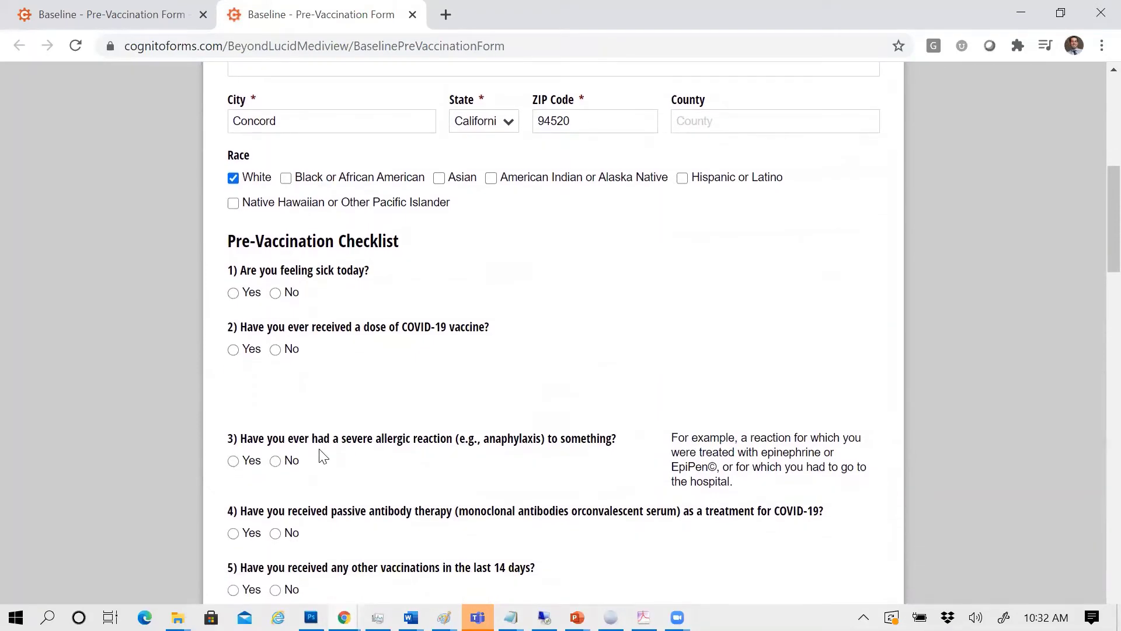
pyautogui.scroll(-3, 321, 446)
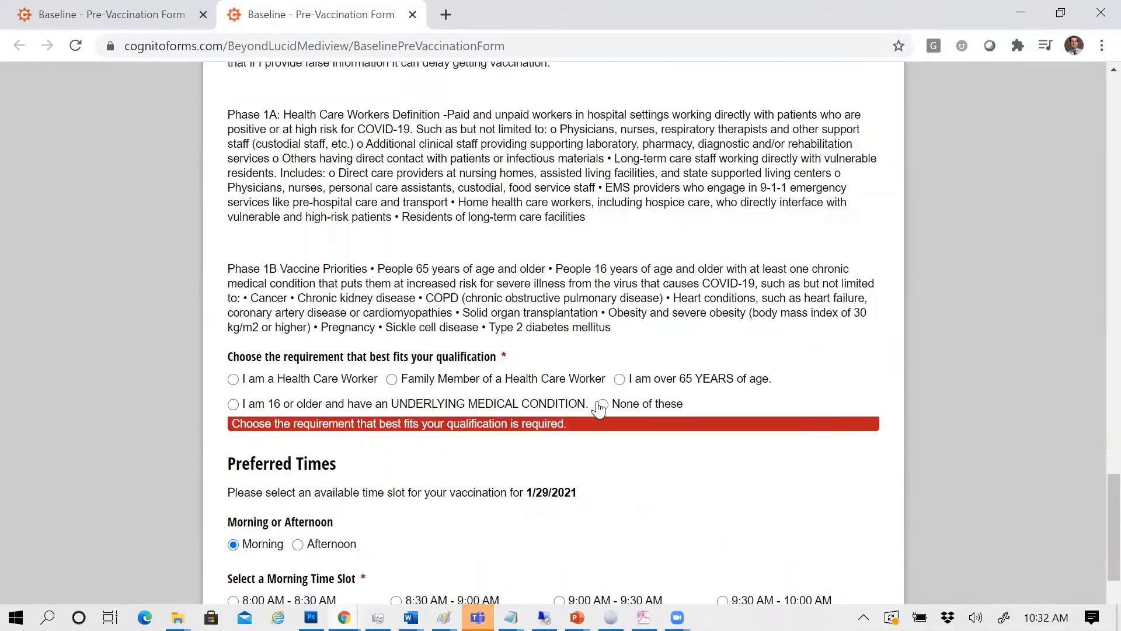
pyautogui.click(601, 402)
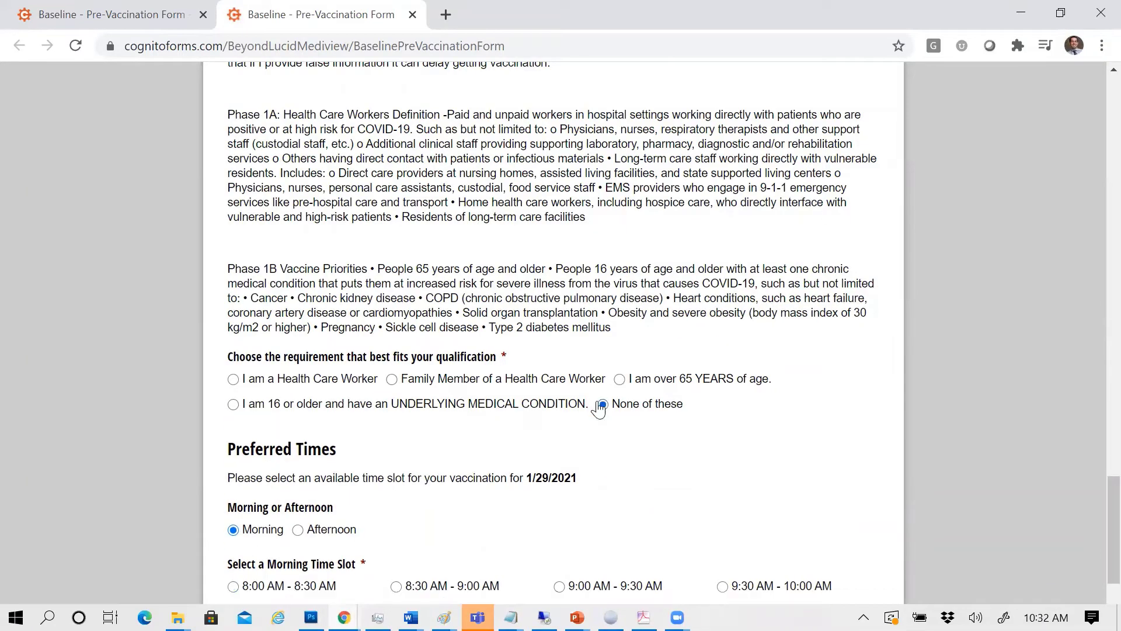
pyautogui.scroll(-2, 394, 512)
pyautogui.scroll(-1, 397, 513)
pyautogui.click(263, 556)
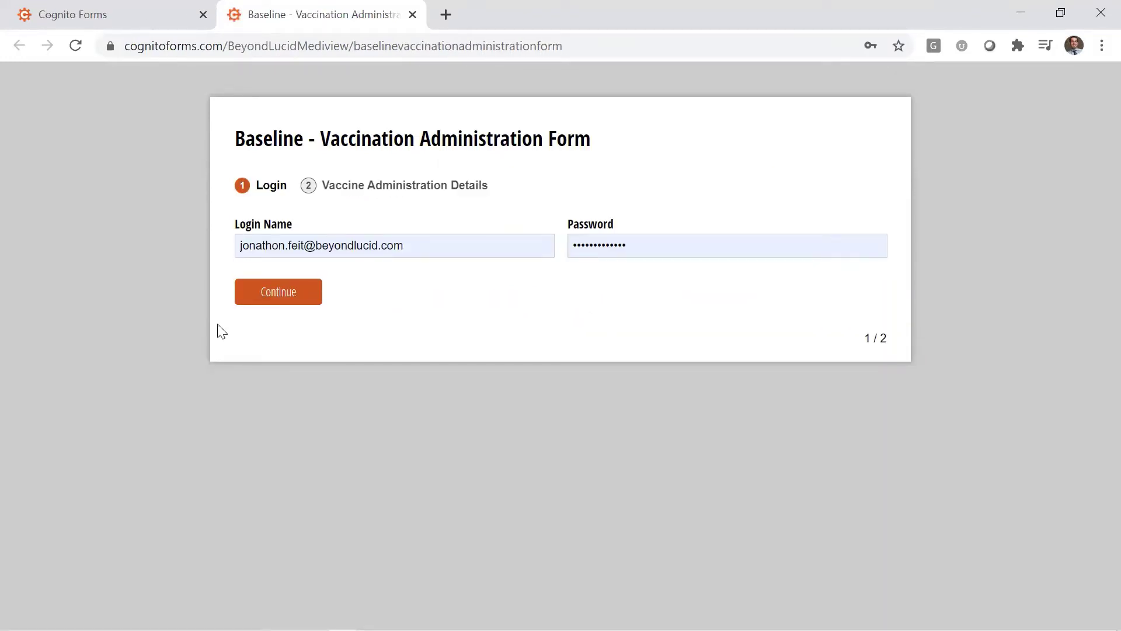
# Continue past the login page of the Vaccination Administration Form and choose the patient's token in Pre-Vaccination Token Lookup.
pyautogui.click(278, 301)
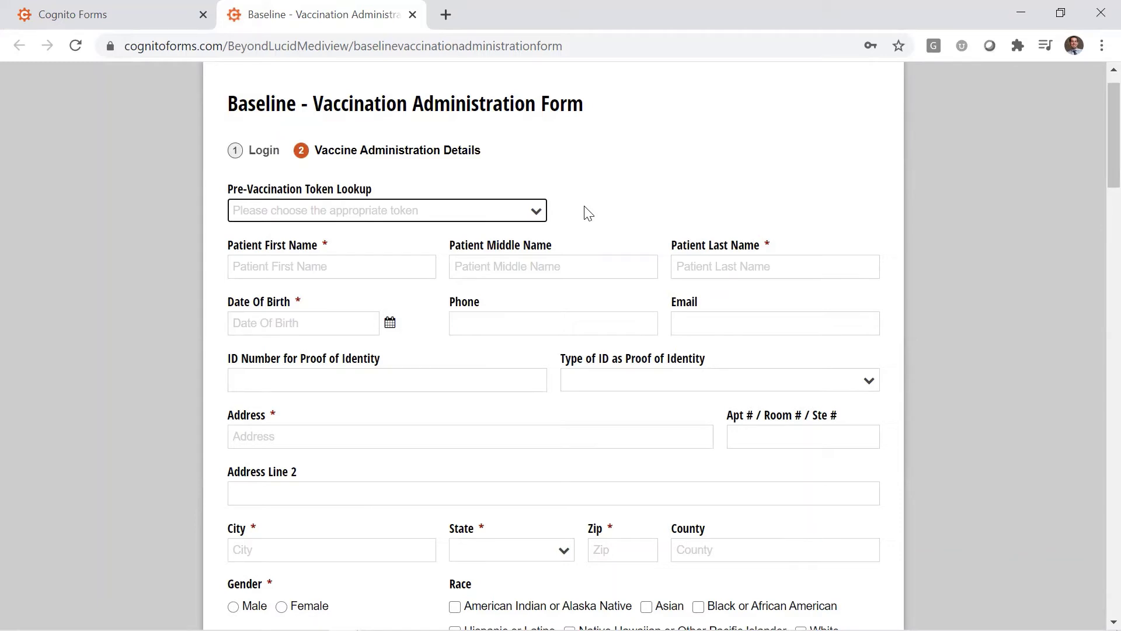
pyautogui.click(535, 210)
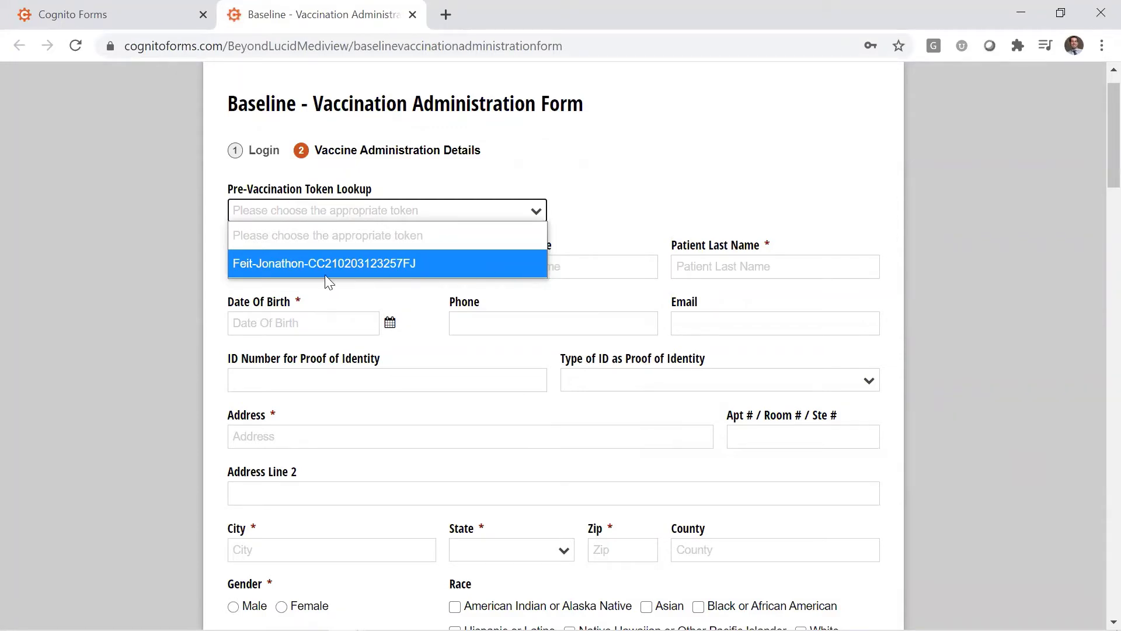
pyautogui.click(440, 267)
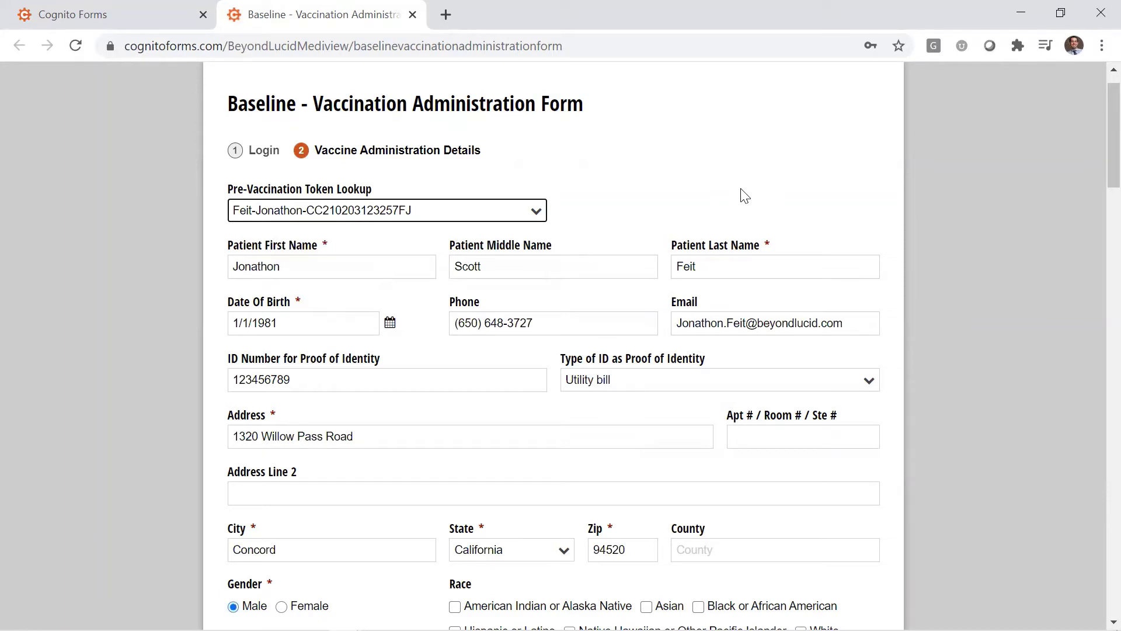
# Examine the patient's prefilled details and the available choices for Type of ID as Proof of Identity.
pyautogui.scroll(-2, 745, 196)
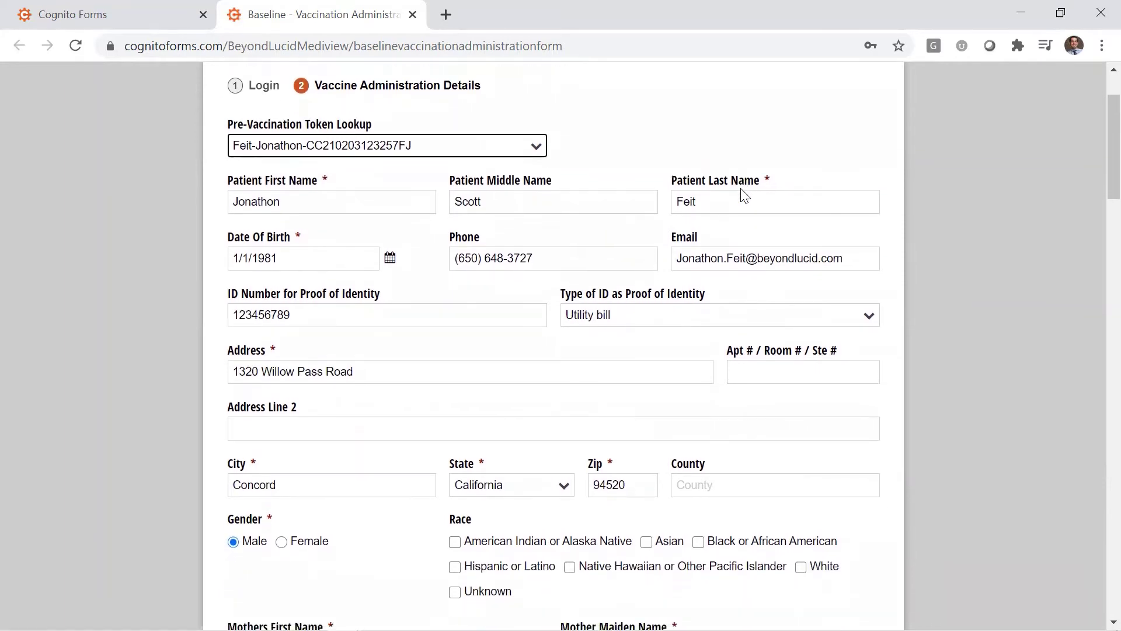
pyautogui.click(728, 262)
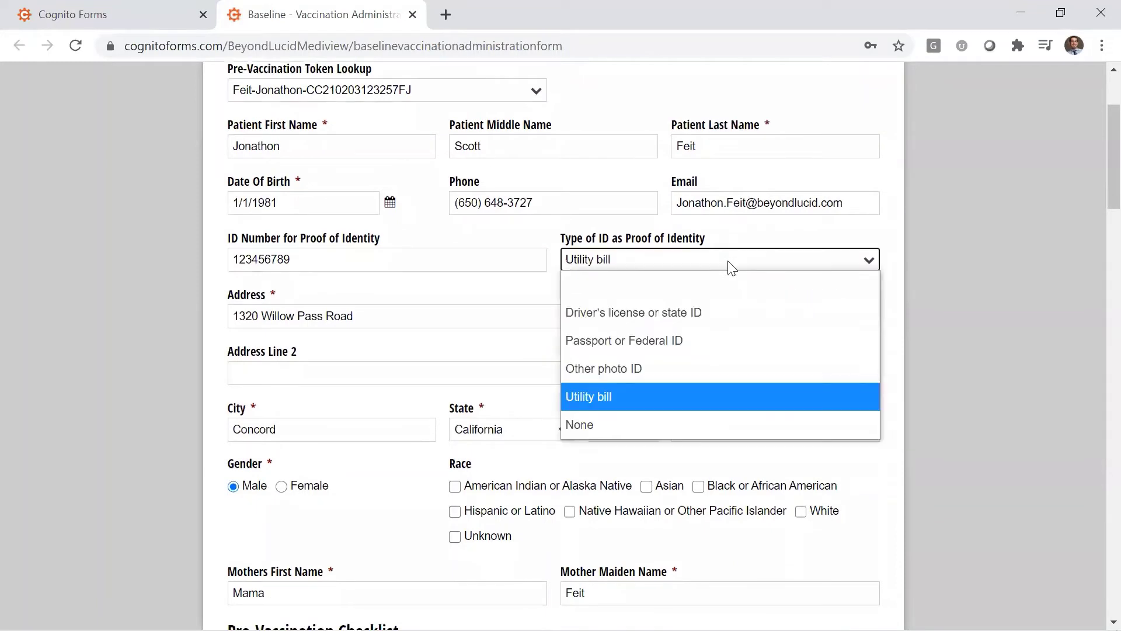
pyautogui.click(728, 261)
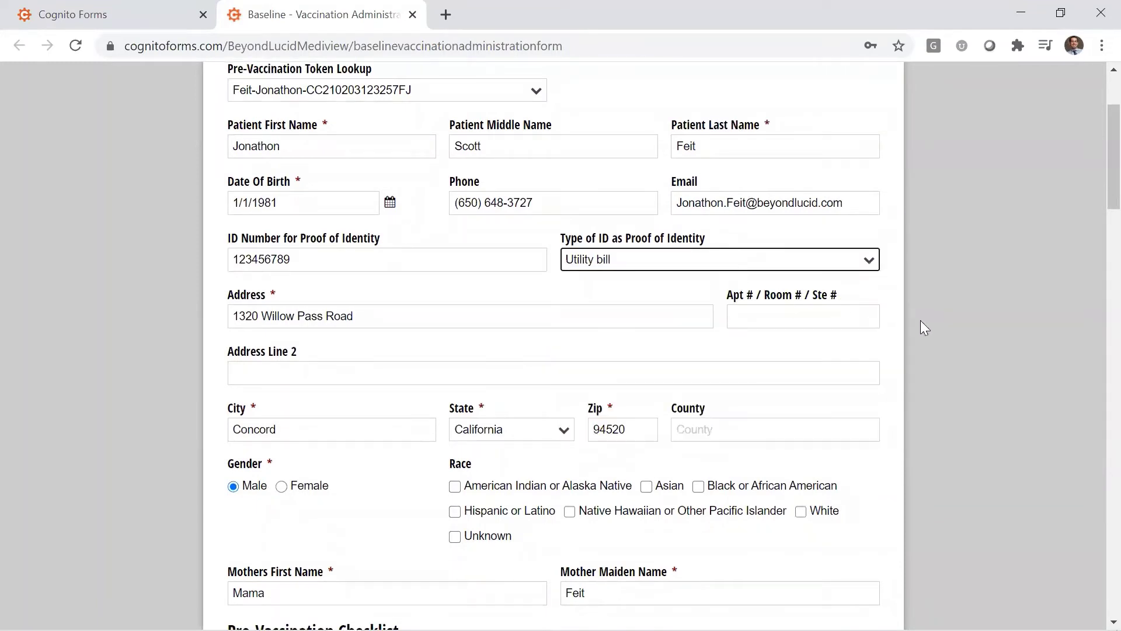
pyautogui.scroll(-1, 921, 320)
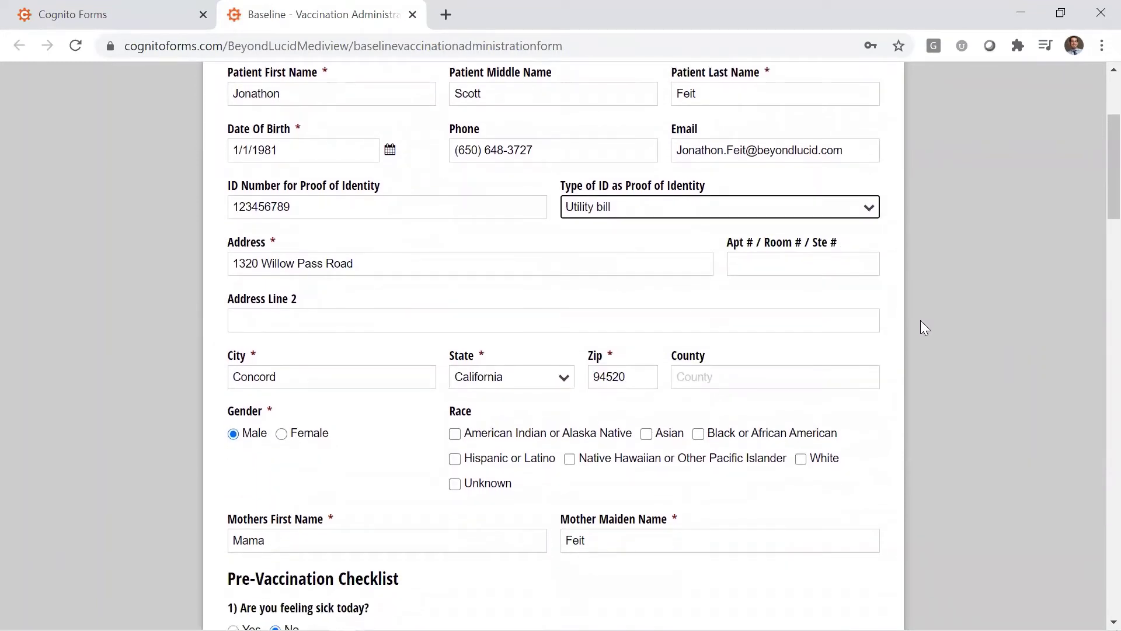
pyautogui.click(868, 210)
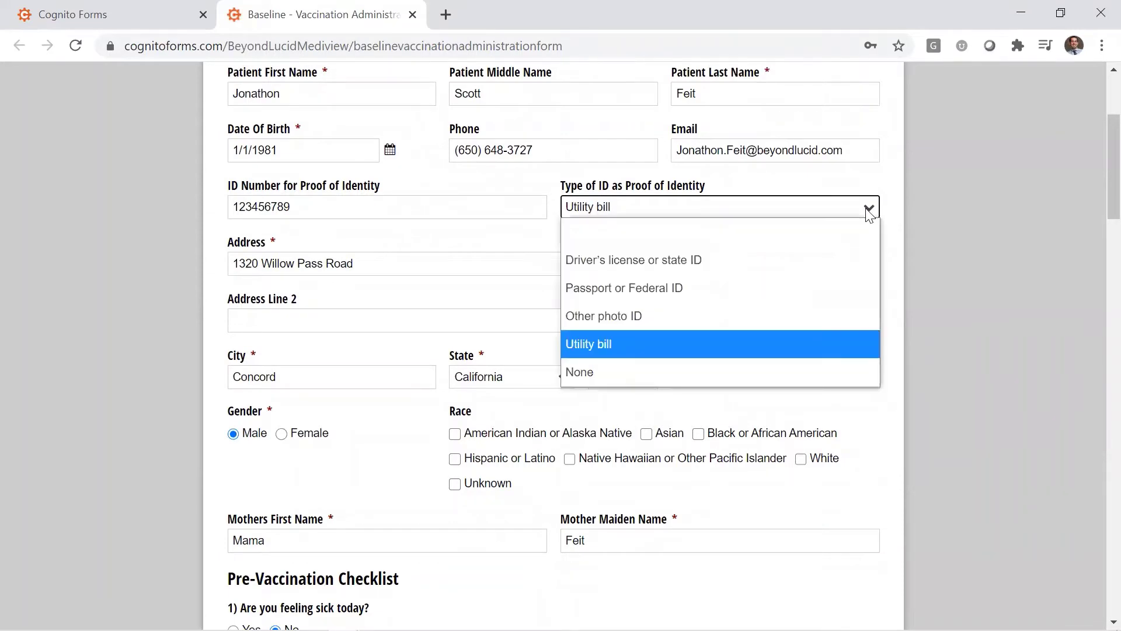
pyautogui.click(940, 353)
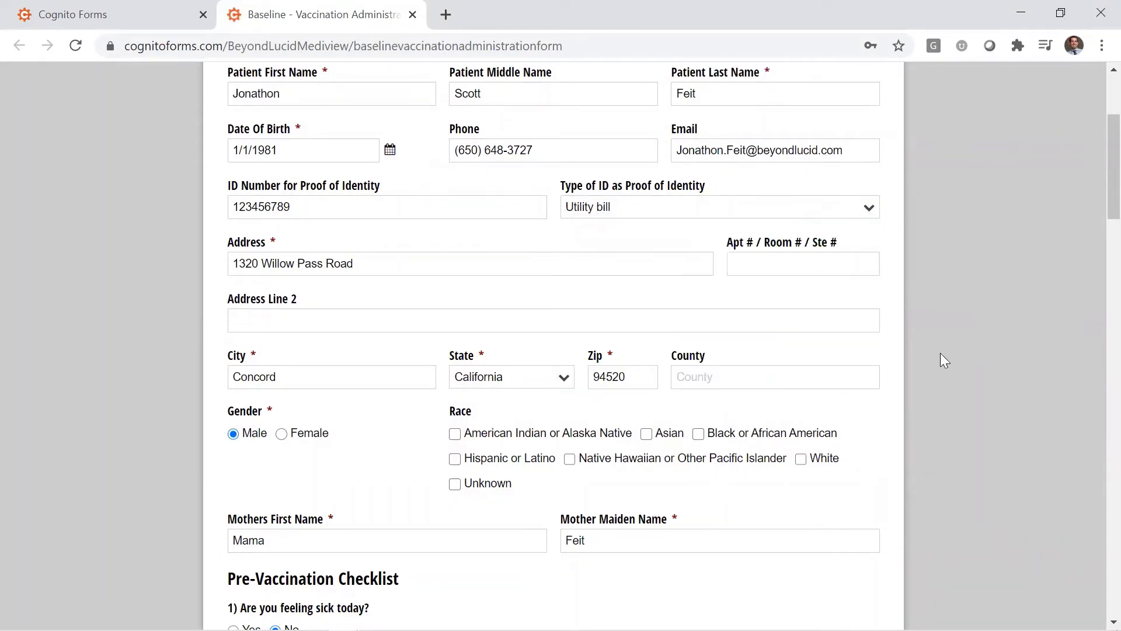
# Set the patient's race to White on the Vaccination Administration Form.
pyautogui.scroll(-2, 867, 322)
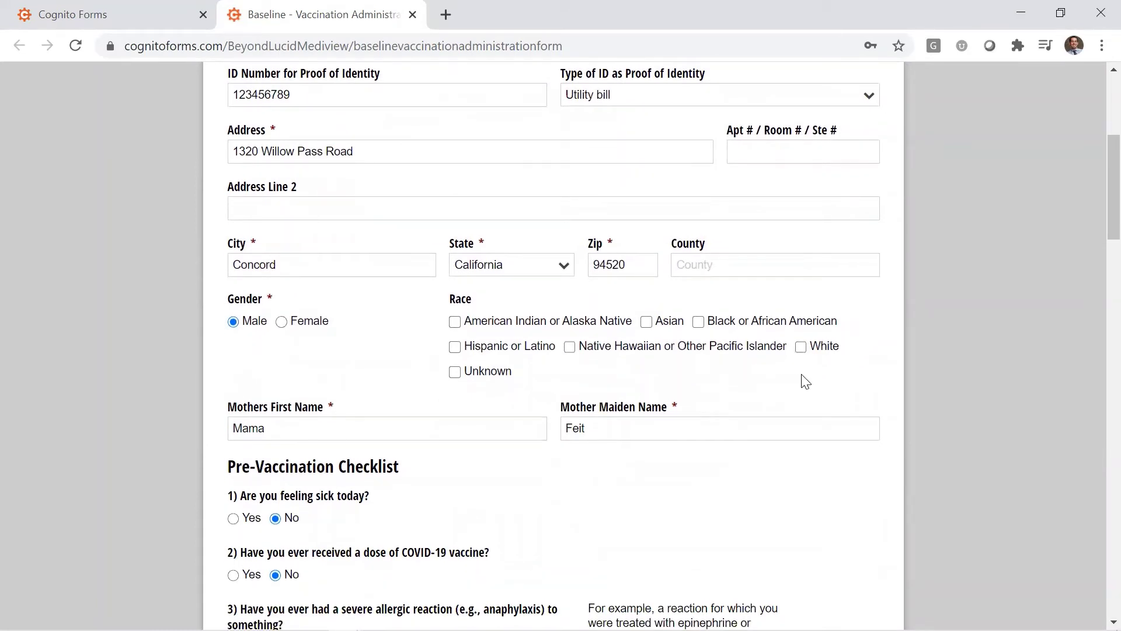
pyautogui.click(800, 347)
pyautogui.scroll(-1, 839, 383)
pyautogui.scroll(-1, 841, 387)
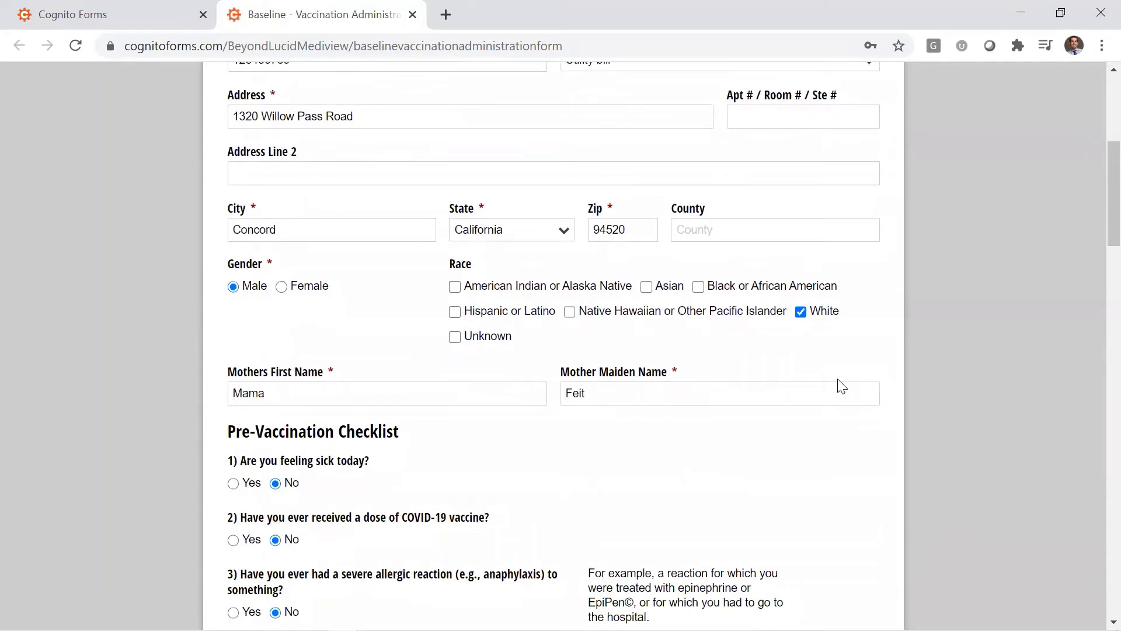
# Answer Yes to "Are you feeling sick today?" and mark the symptoms Headache, Loss of Smell, Loss of Taste and Vomiting.
pyautogui.scroll(-3, 841, 387)
pyautogui.scroll(-2, 841, 386)
pyautogui.scroll(-1, 841, 386)
pyautogui.scroll(-1, 841, 386)
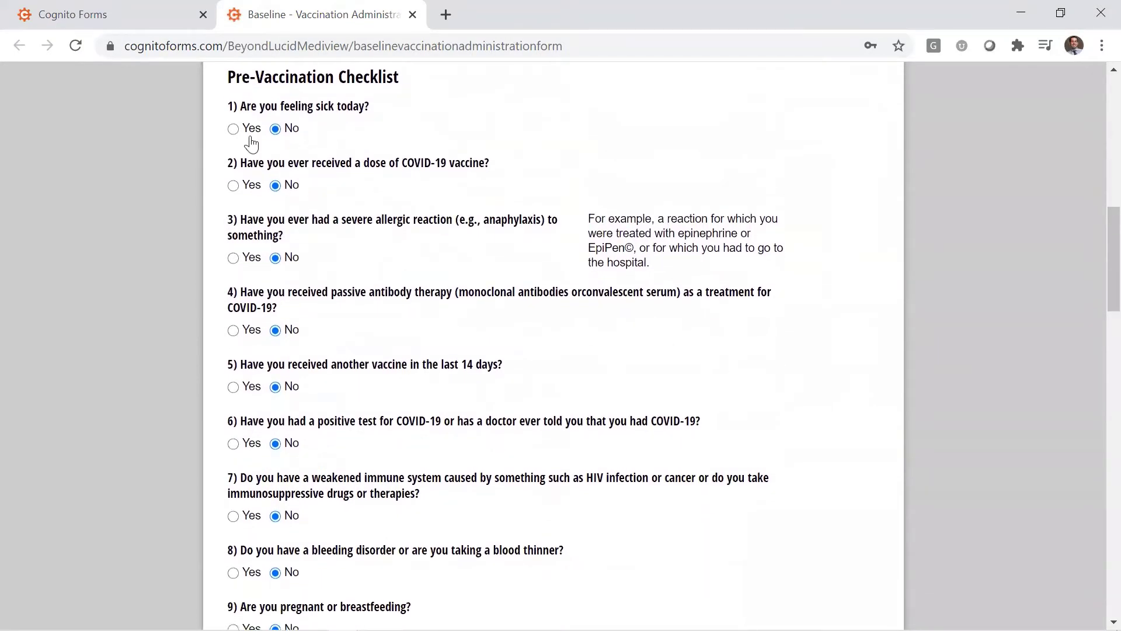
pyautogui.click(233, 131)
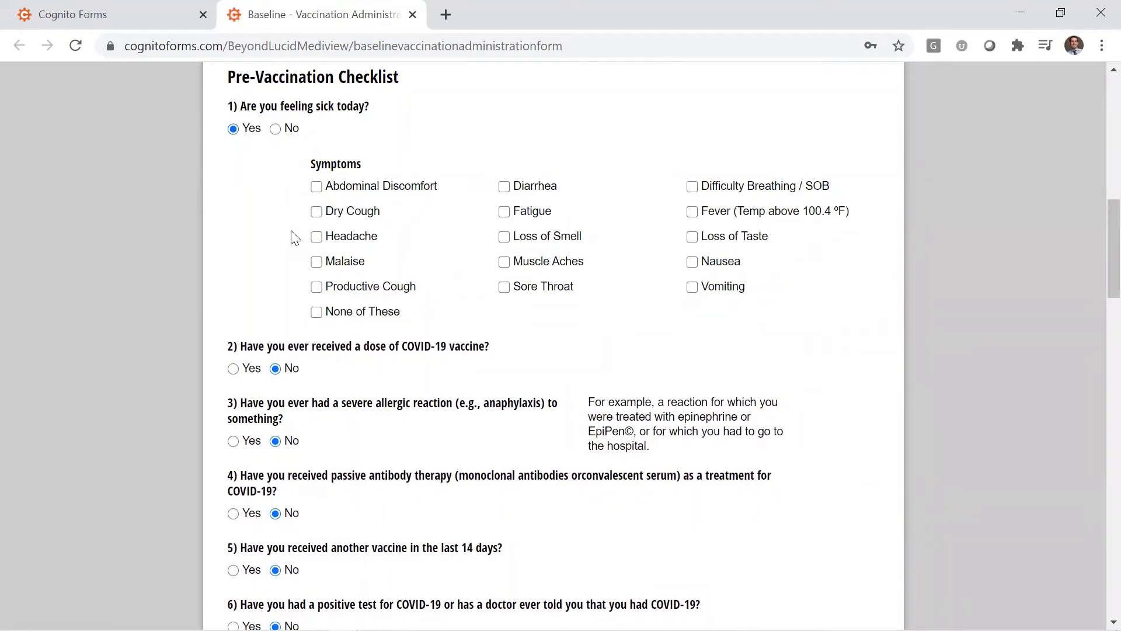
pyautogui.click(316, 237)
pyautogui.click(503, 237)
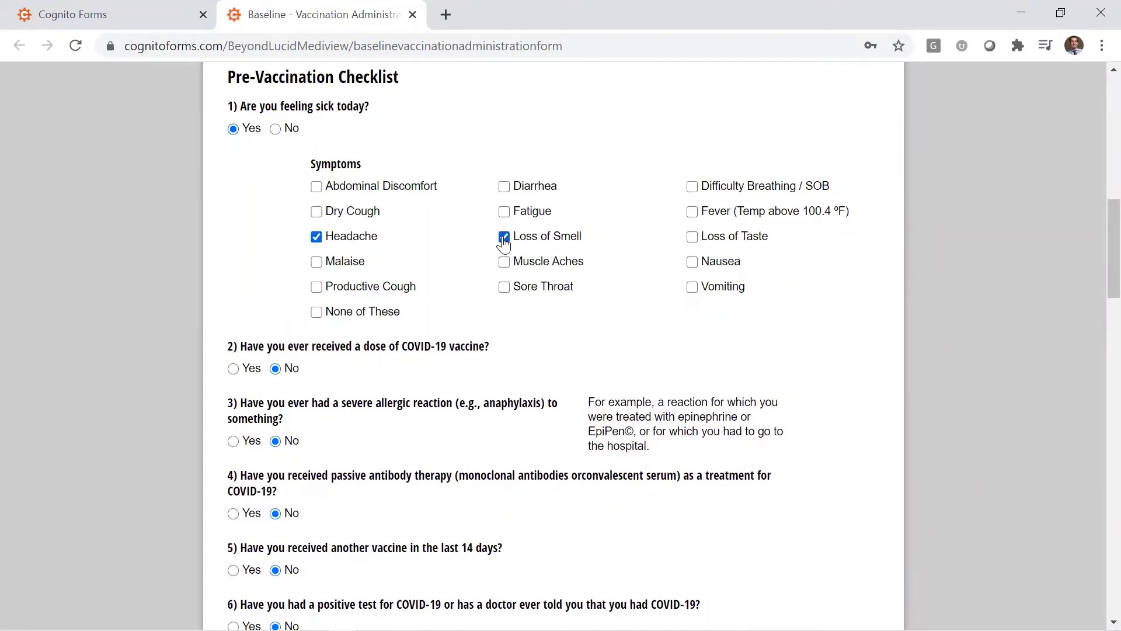
pyautogui.click(692, 237)
pyautogui.click(693, 286)
# Review the answers to checklist questions 2 through 9, the Pre-Vaccination Checklist Review section and the Current Dose Information fields.
pyautogui.scroll(-1, 705, 325)
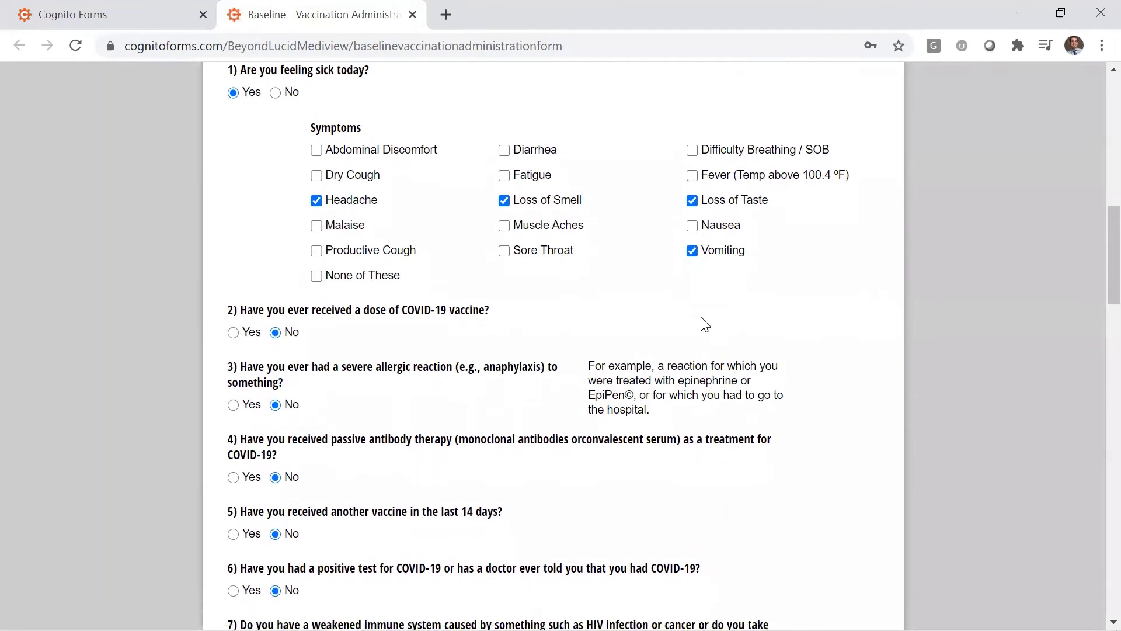
pyautogui.scroll(-3, 704, 325)
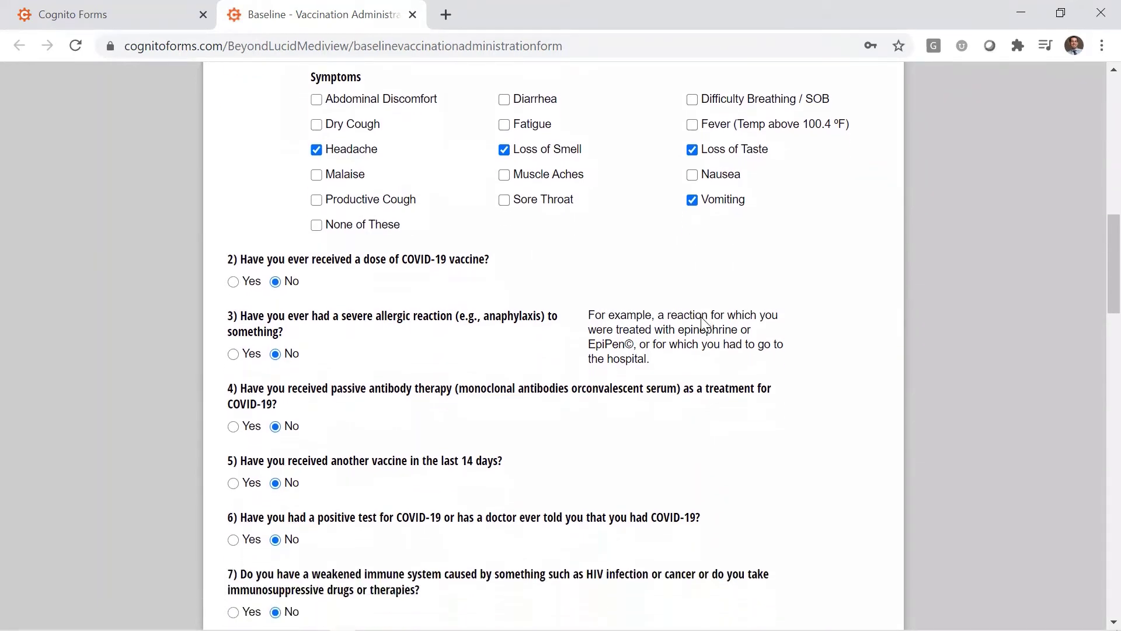
pyautogui.scroll(-1, 705, 325)
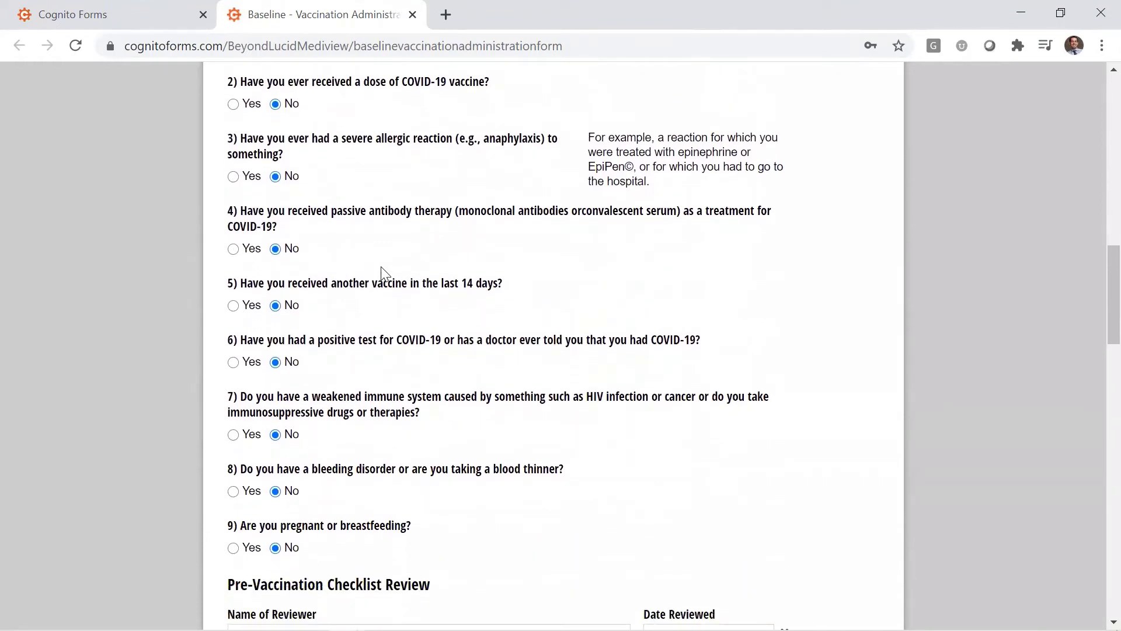
pyautogui.scroll(-2, 383, 273)
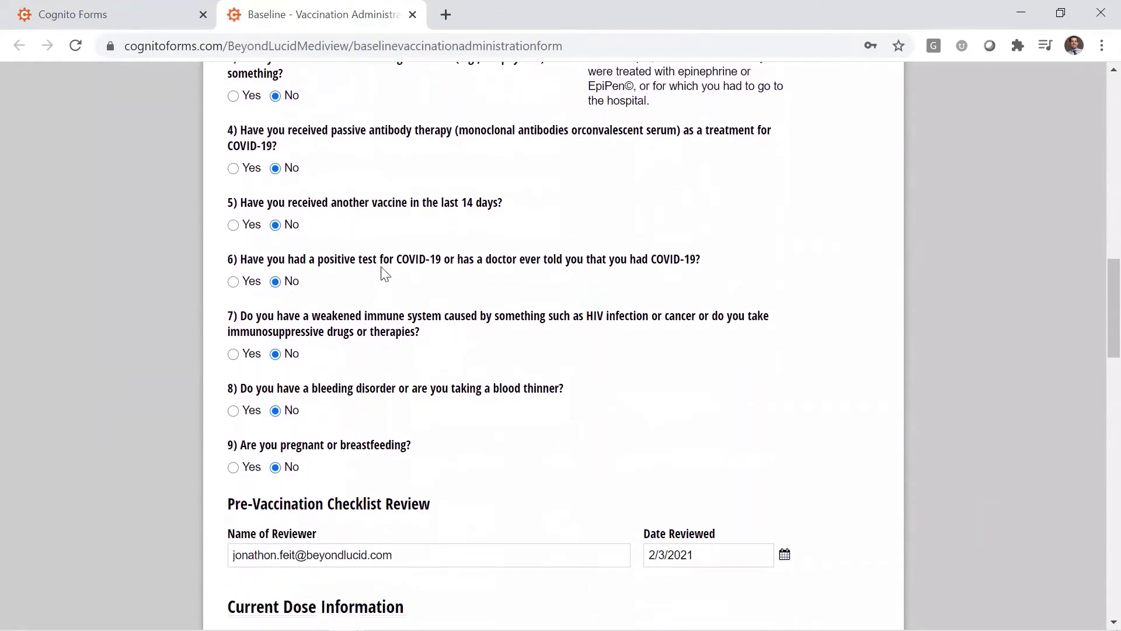
pyautogui.scroll(-2, 384, 273)
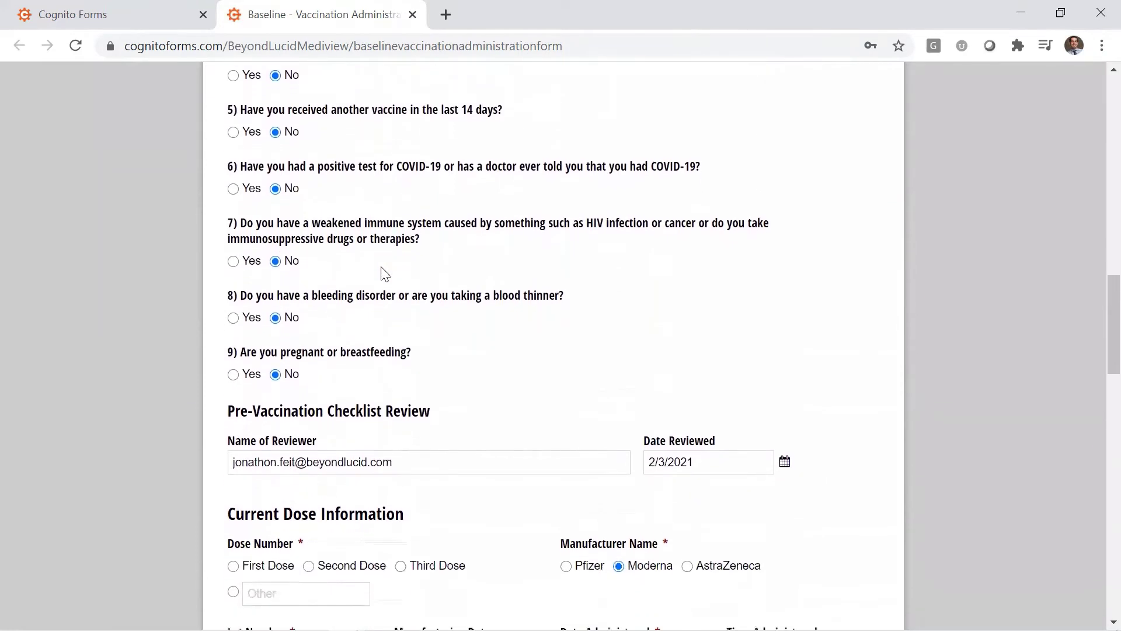
pyautogui.scroll(-4, 384, 274)
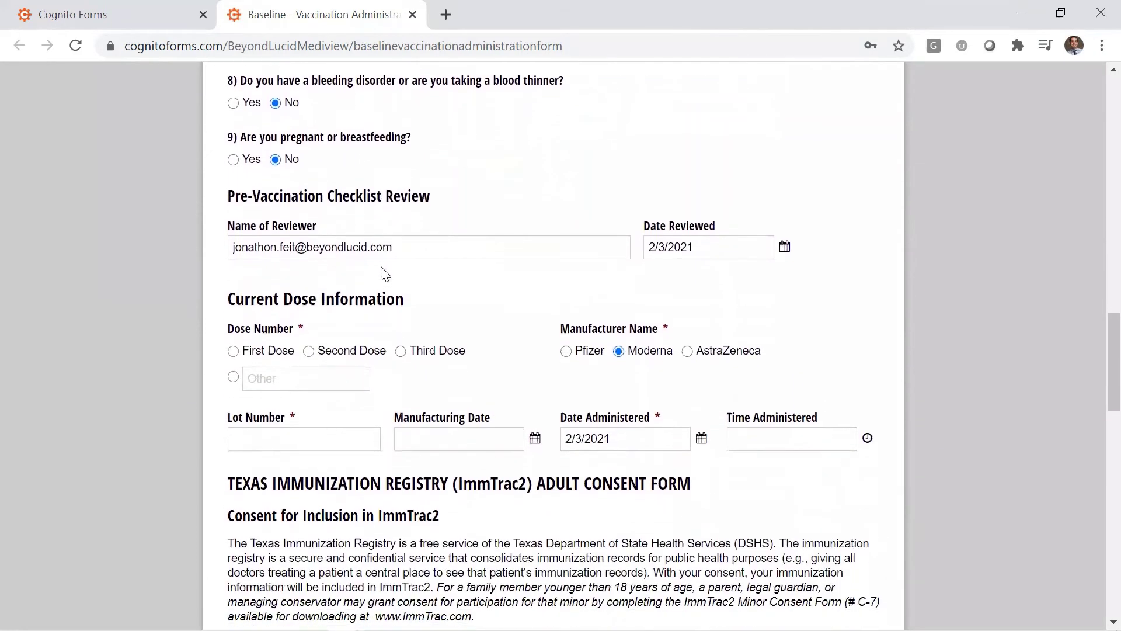
pyautogui.scroll(-1, 382, 268)
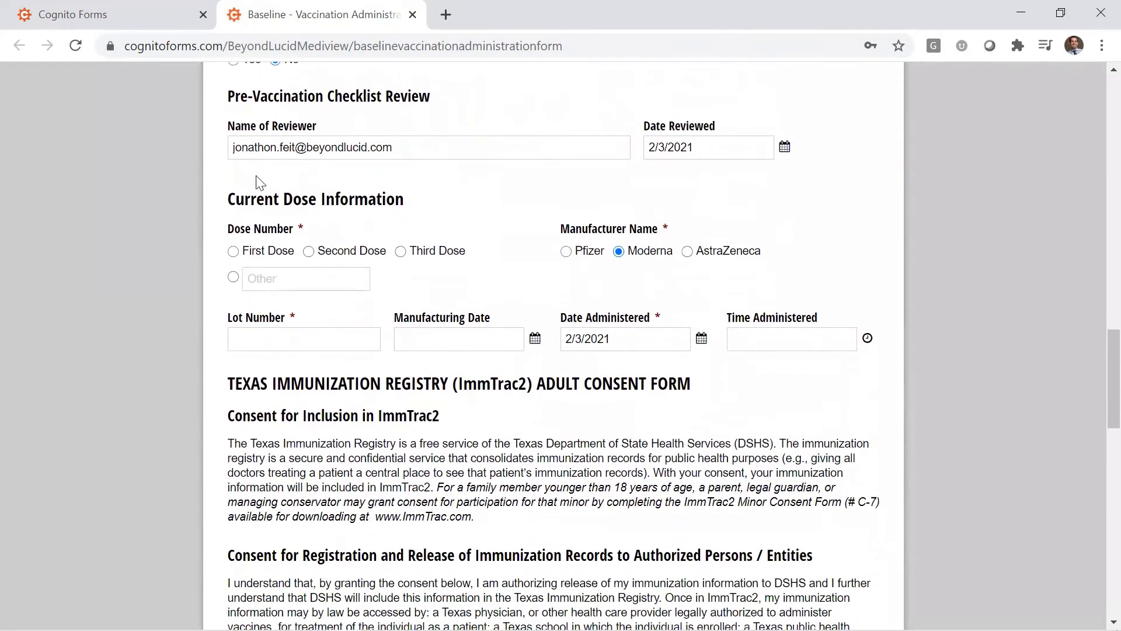
pyautogui.scroll(-1, 407, 186)
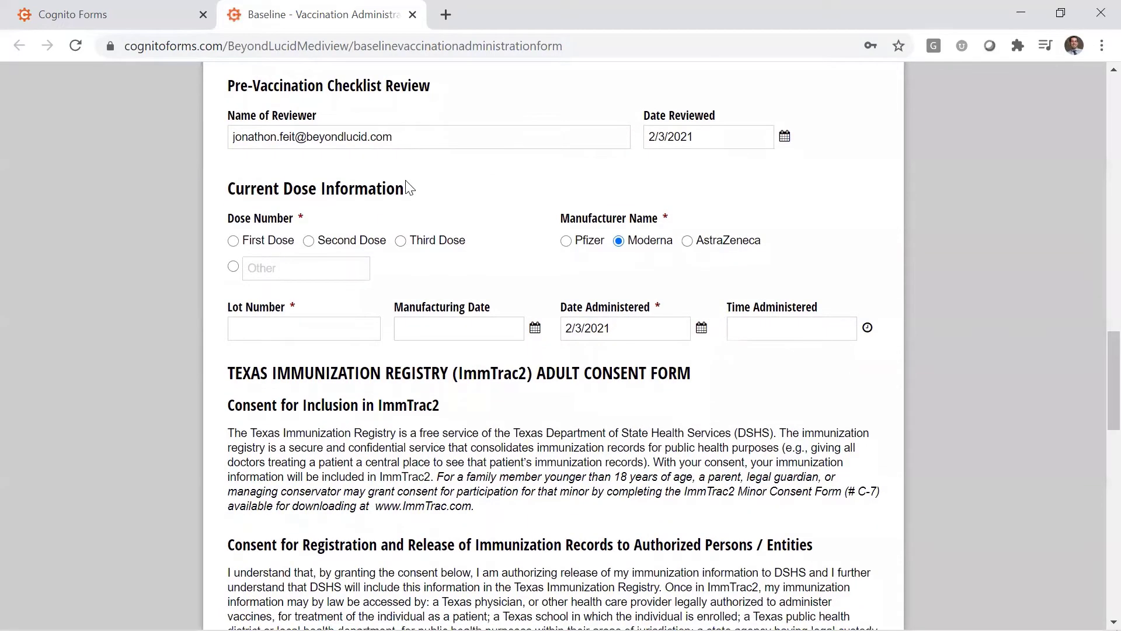
# Enter ABC123 as the Lot Number under Current Dose Information.
pyautogui.scroll(-1, 407, 187)
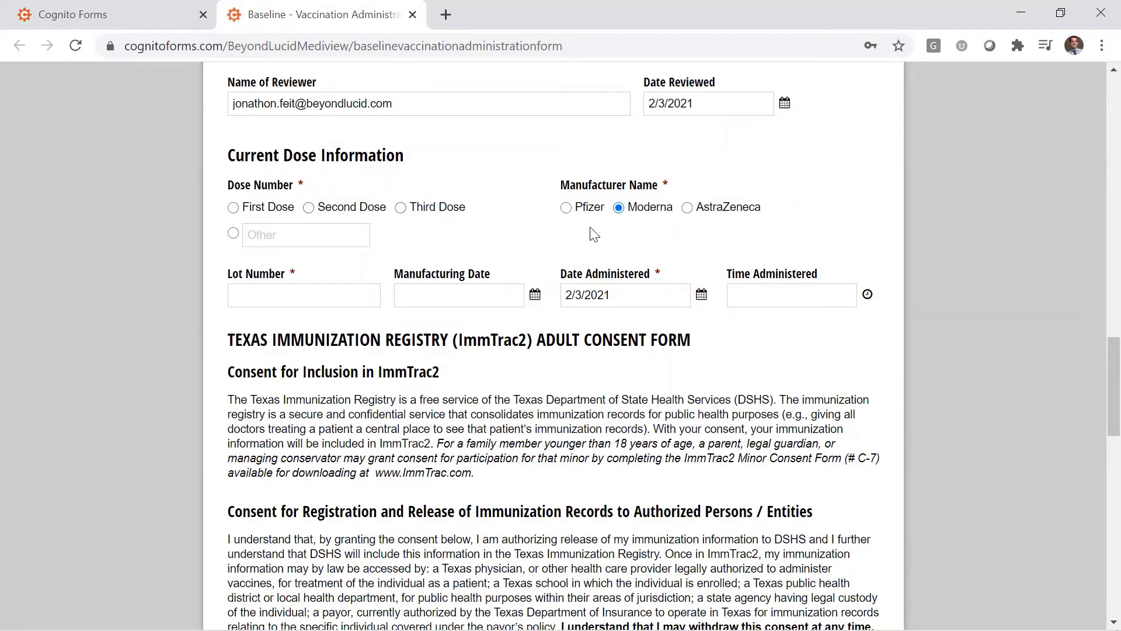
pyautogui.scroll(-1, 794, 217)
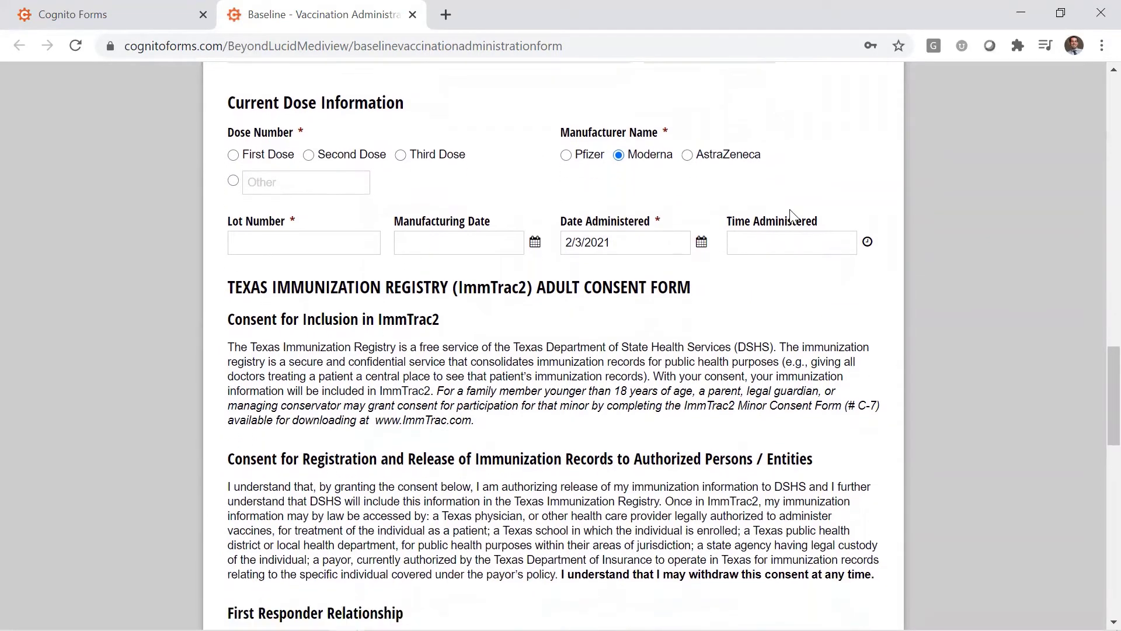
pyautogui.click(347, 235)
pyautogui.write('ABC123')
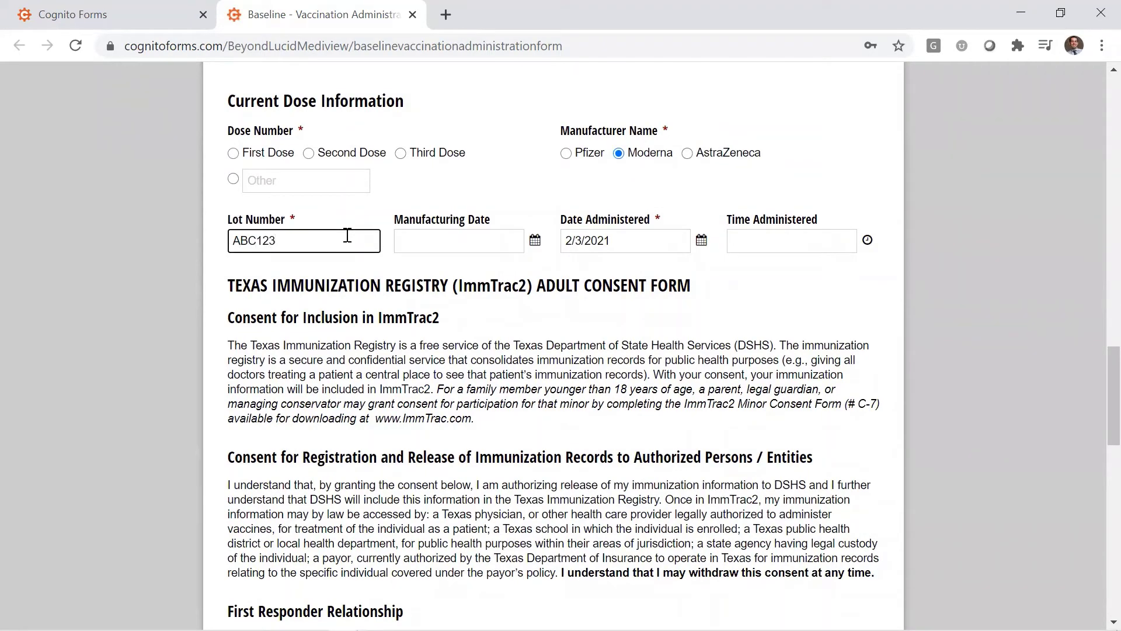
# Review the ImmTrac2 consent text, the First Responder Relationship answer and the Phase 1A/1B qualification section down to the form's end.
pyautogui.scroll(-1, 484, 294)
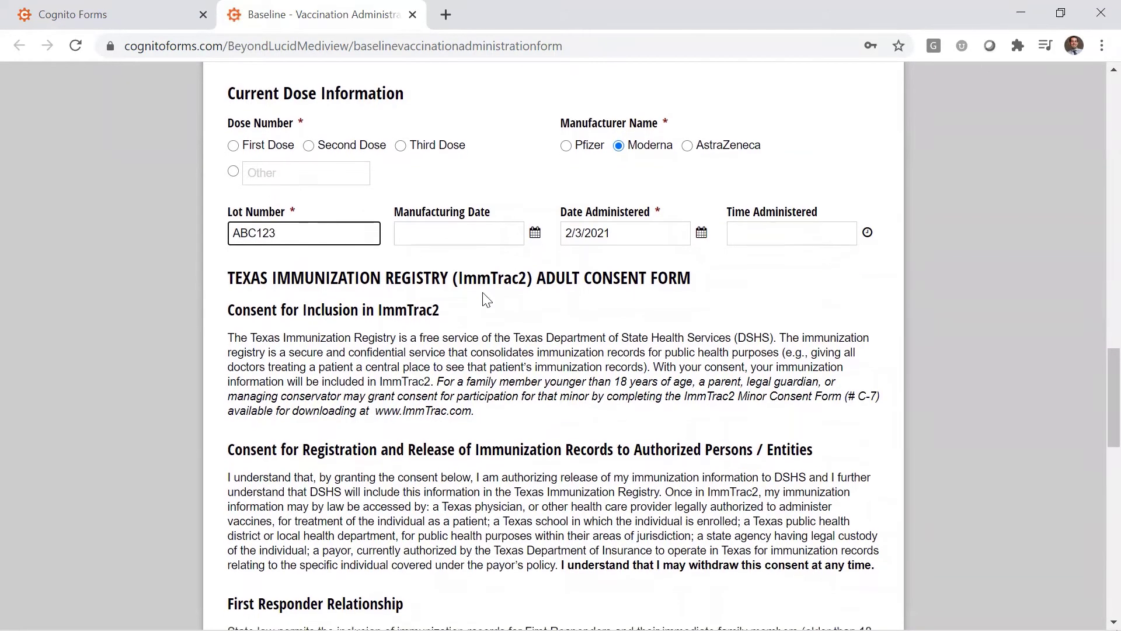
pyautogui.scroll(-2, 484, 299)
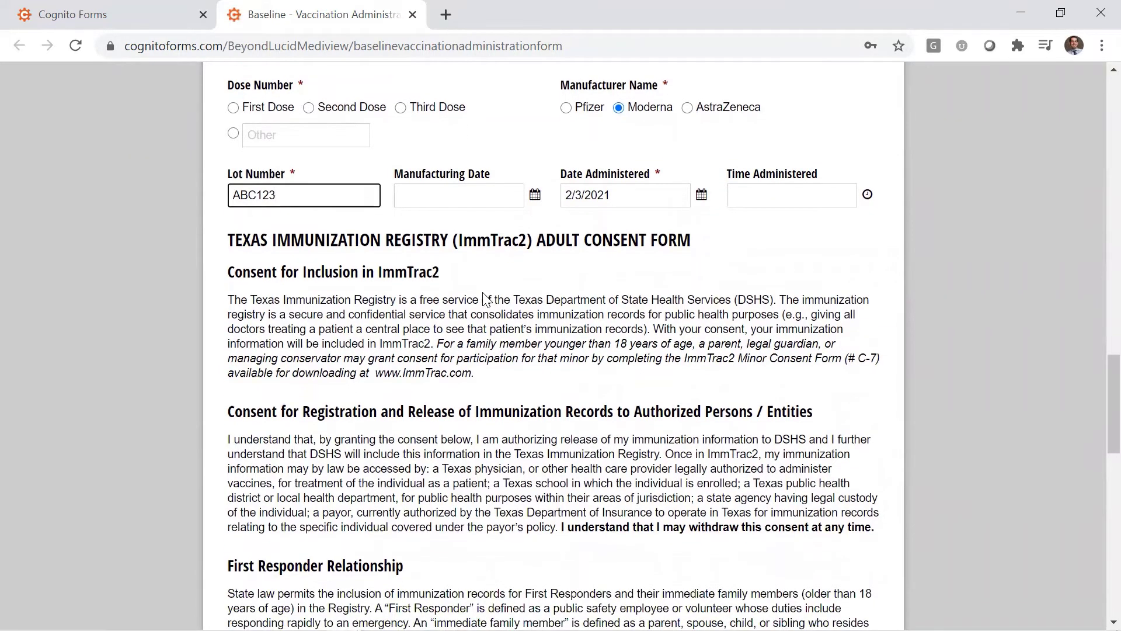
pyautogui.scroll(-1, 484, 294)
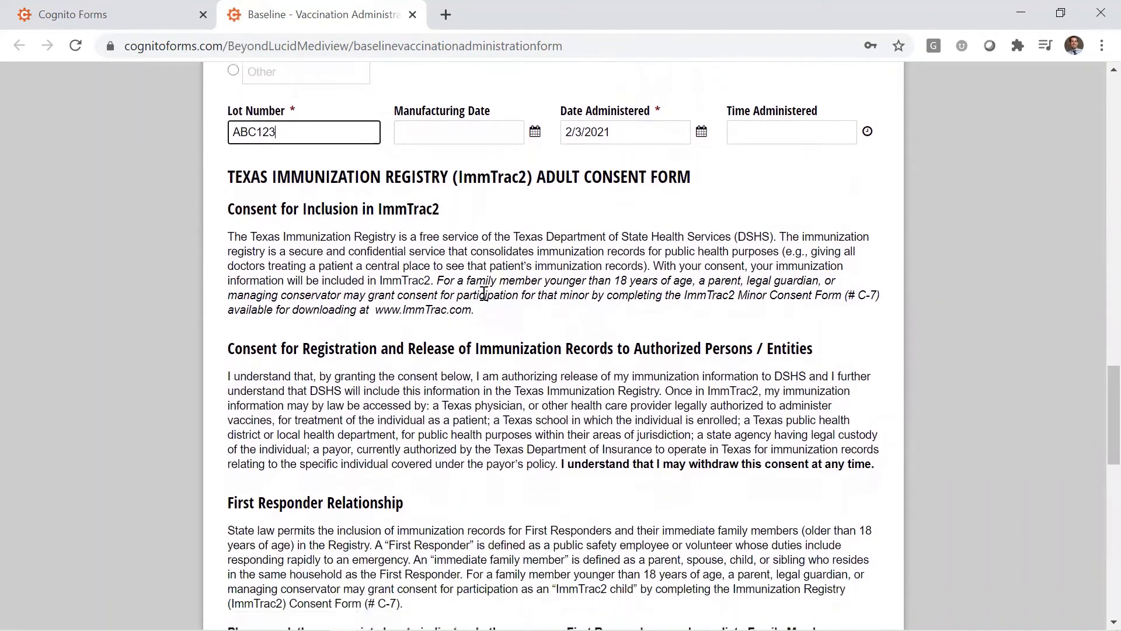
pyautogui.scroll(-2, 484, 293)
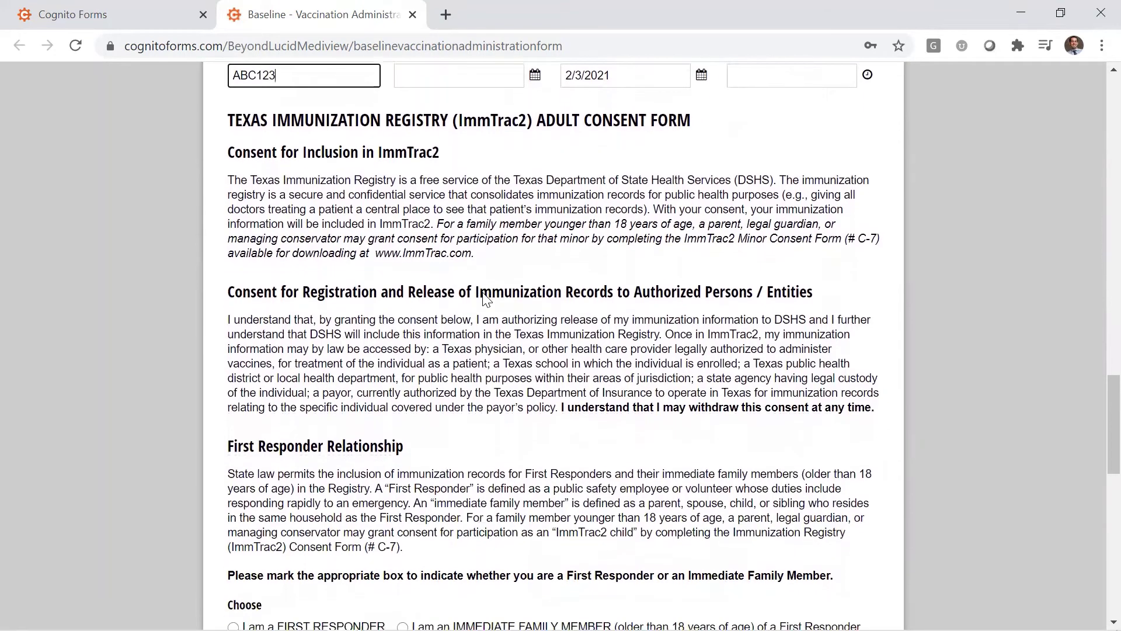
pyautogui.scroll(-3, 484, 294)
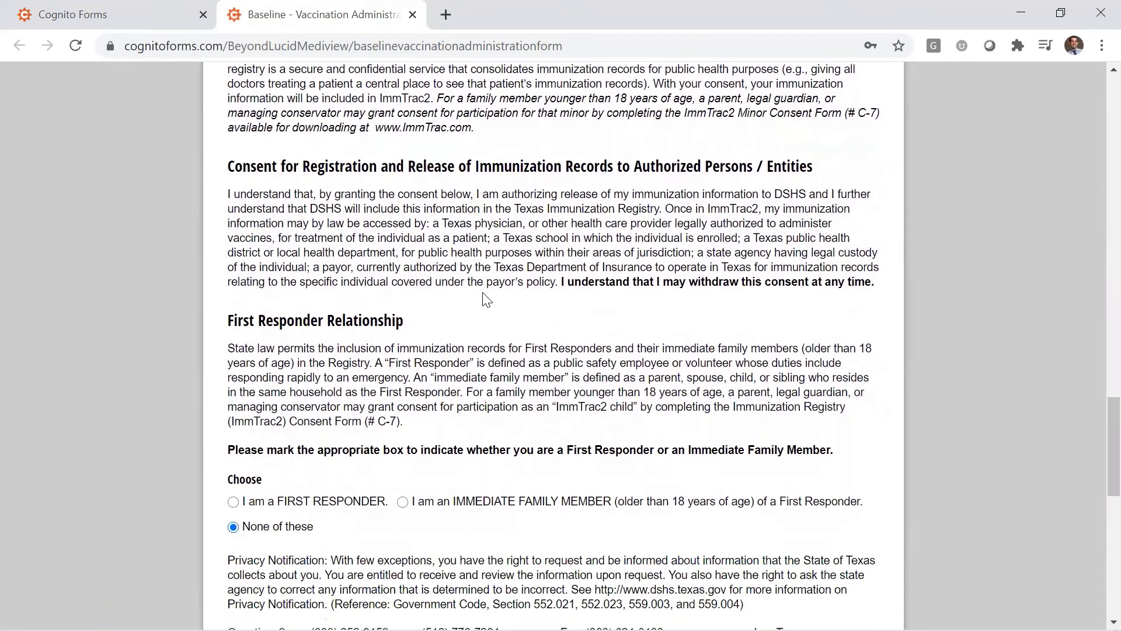
pyautogui.scroll(-2, 483, 291)
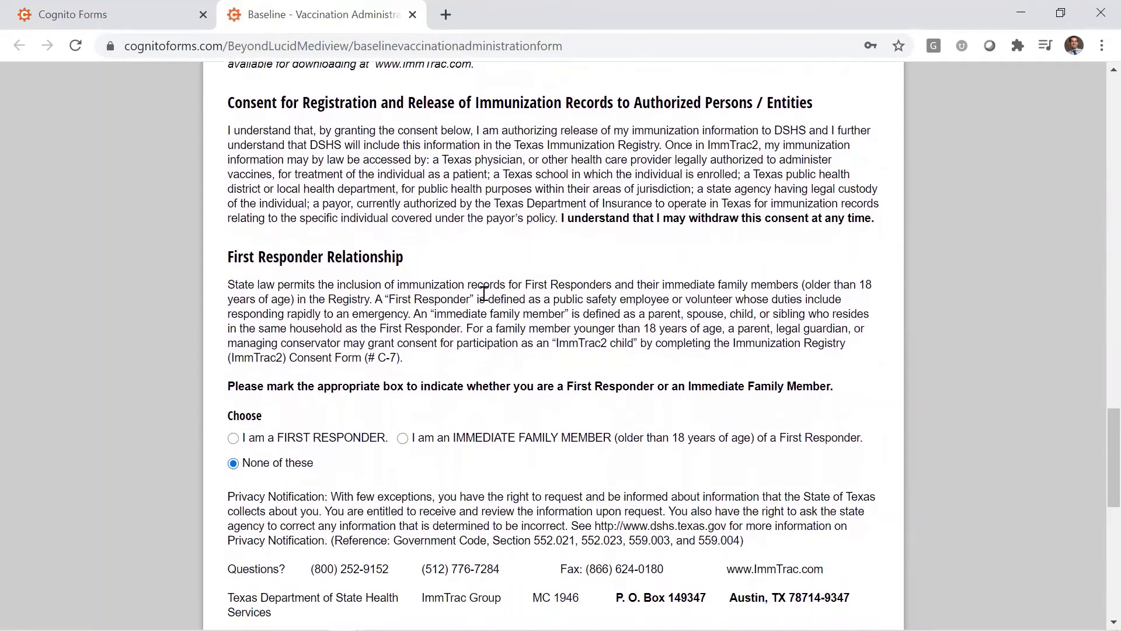
pyautogui.scroll(-2, 484, 293)
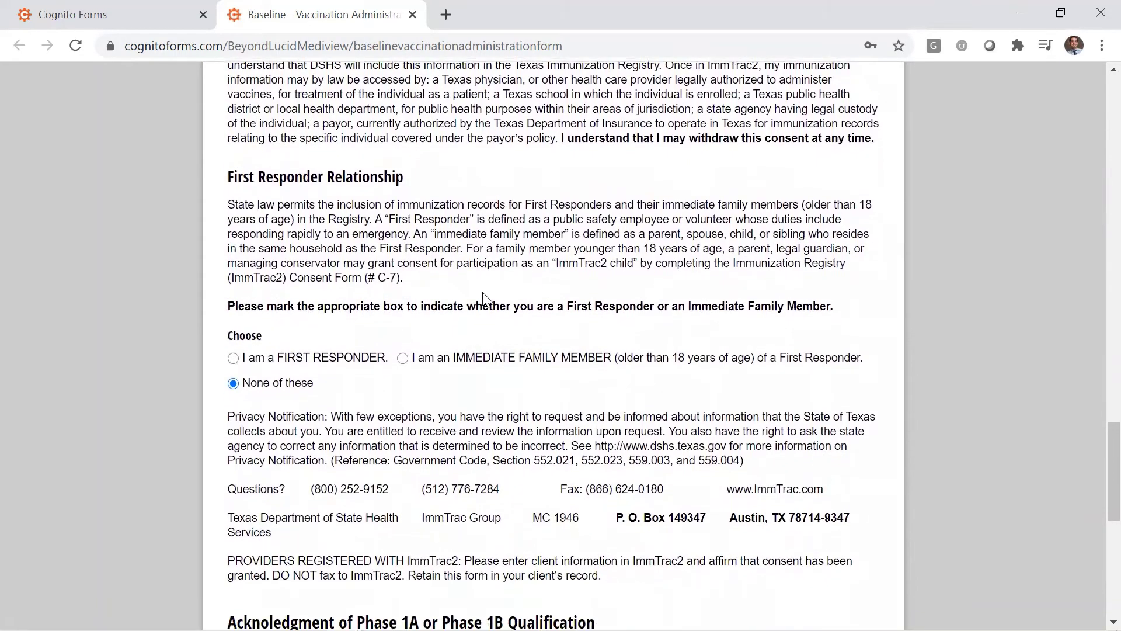
pyautogui.scroll(-1, 484, 299)
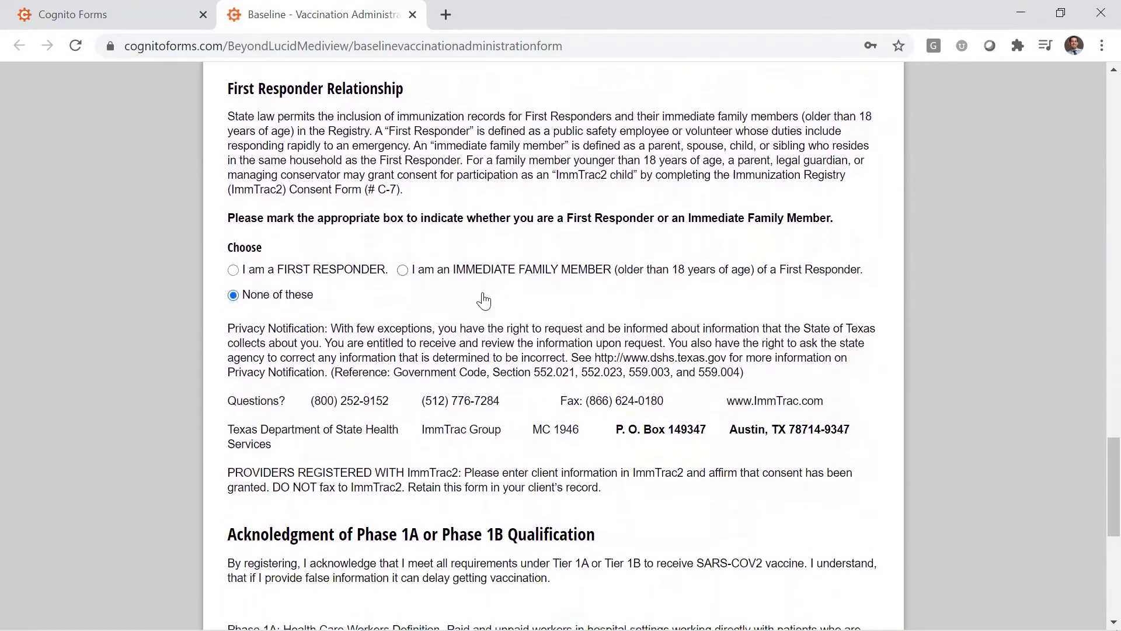
pyautogui.scroll(-3, 487, 299)
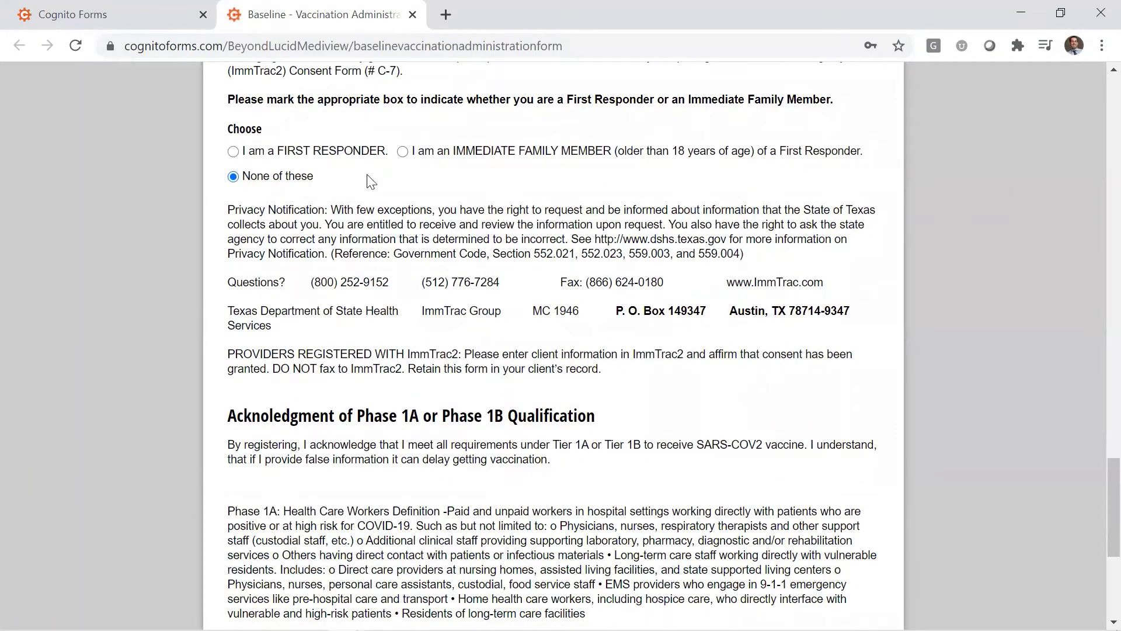
pyautogui.scroll(-6, 375, 179)
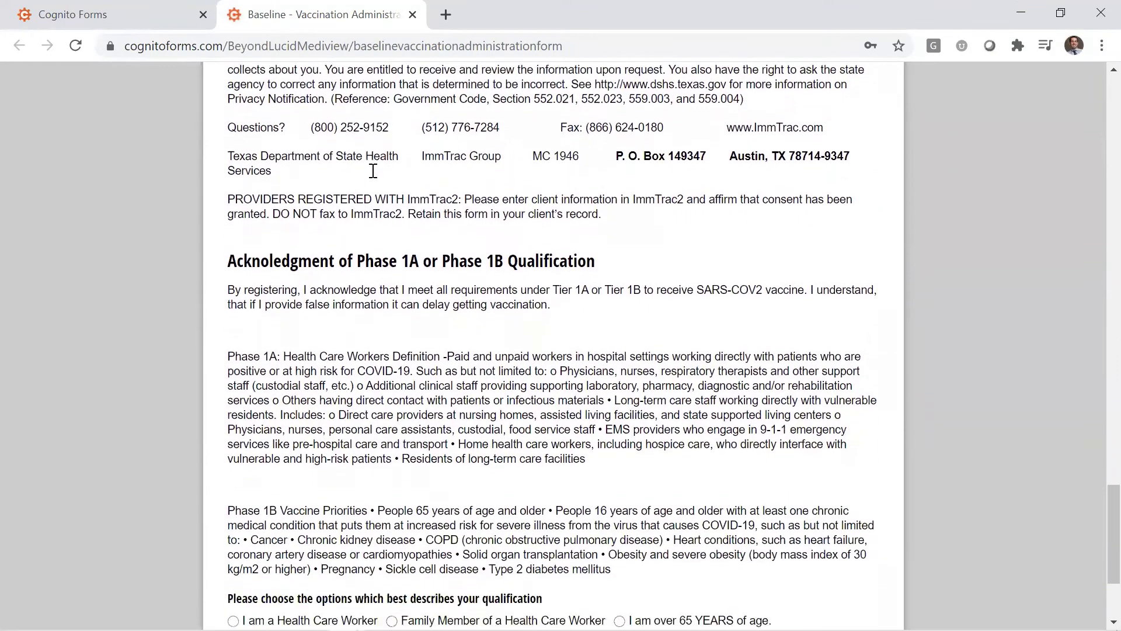
pyautogui.scroll(-2, 372, 171)
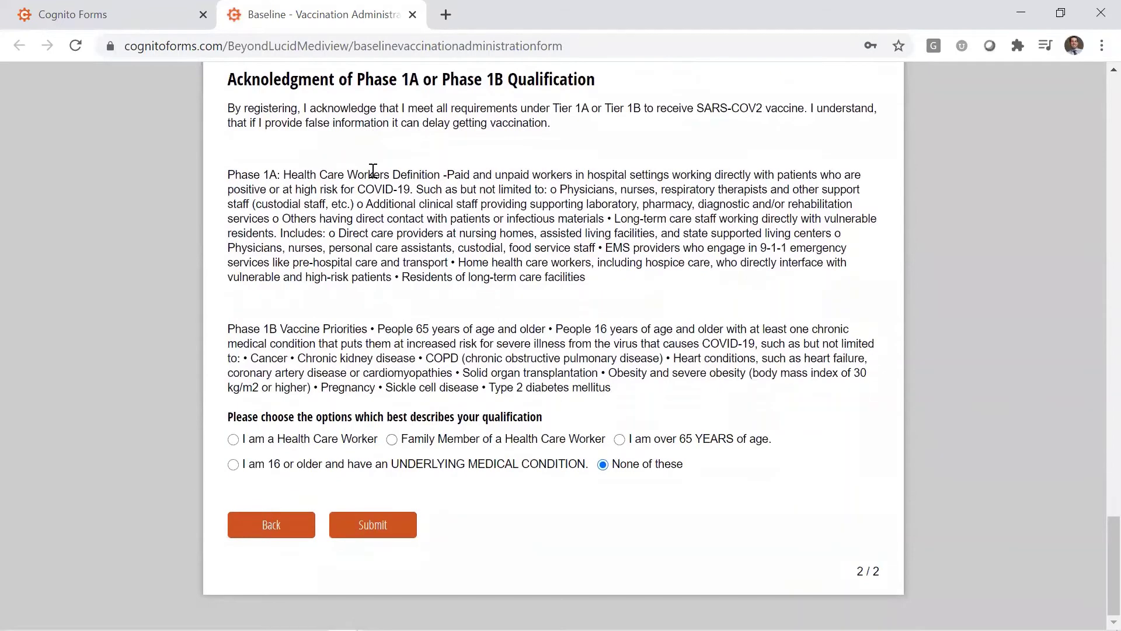
pyautogui.scroll(3, 374, 170)
pyautogui.scroll(-3, 374, 170)
# Set the Dose Number to First Dose and submit the Vaccination Administration Form.
pyautogui.click(388, 519)
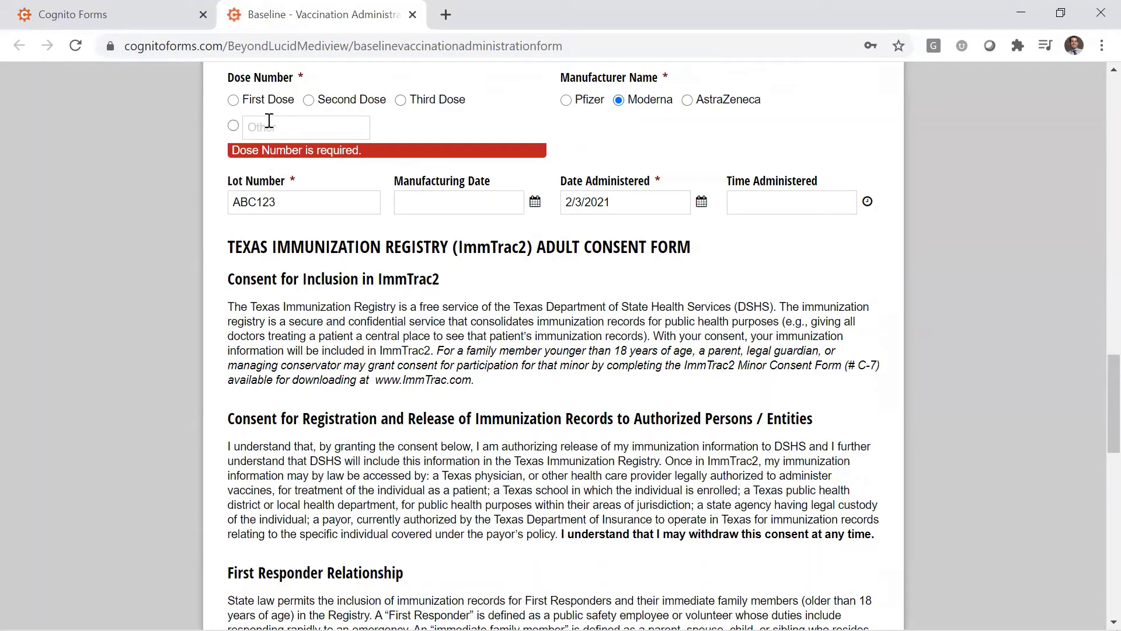
pyautogui.click(234, 101)
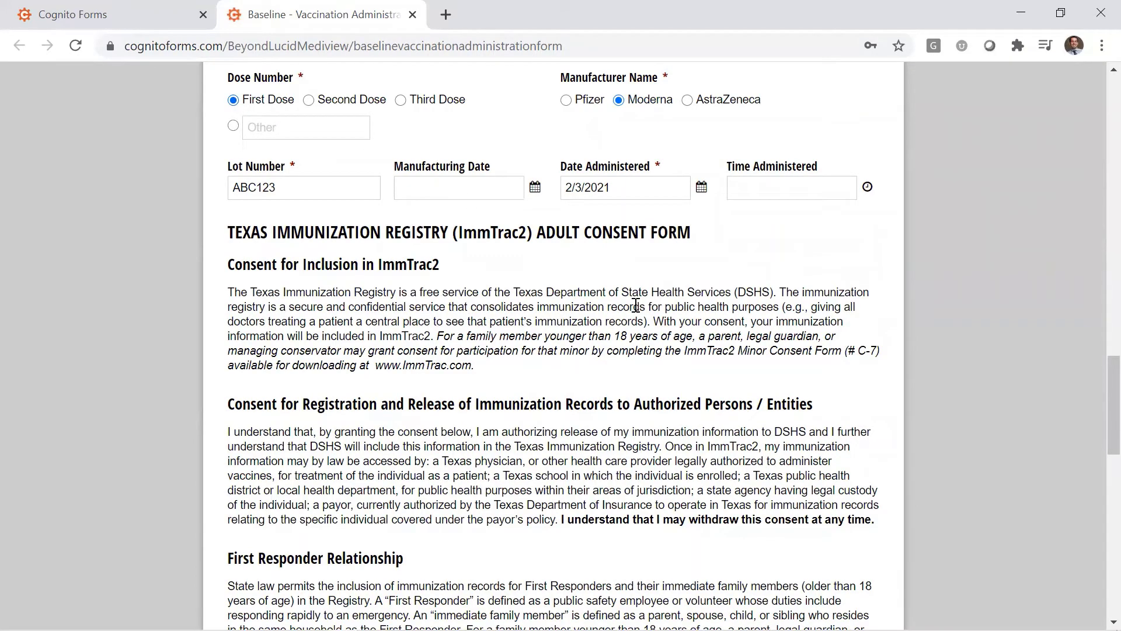
pyautogui.scroll(-15, 636, 305)
pyautogui.click(385, 528)
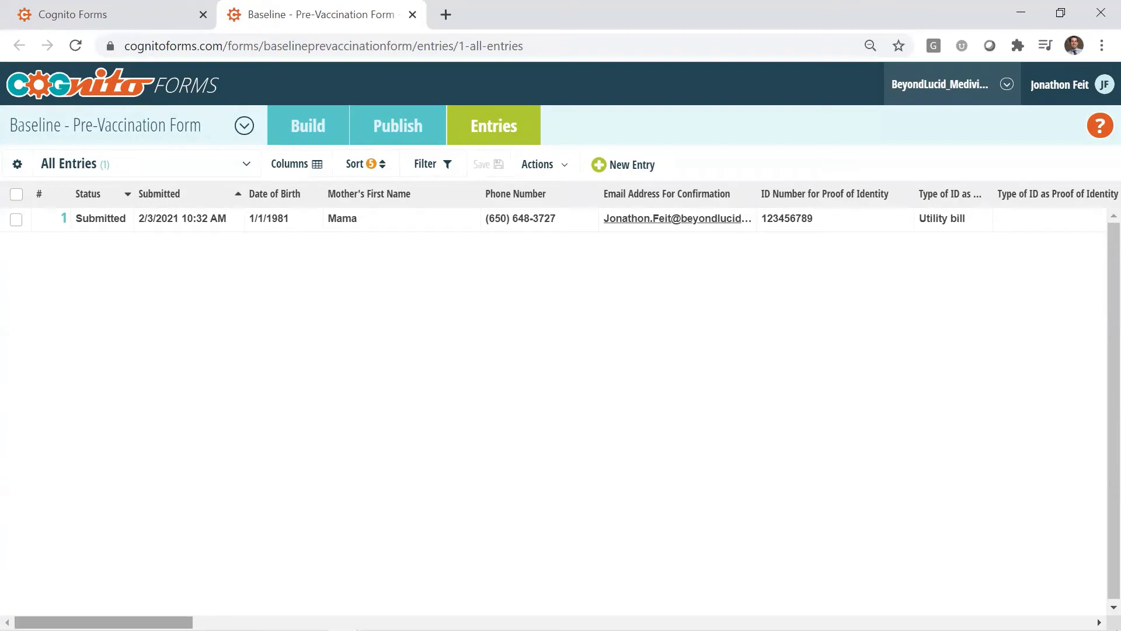
# Examine the submitted Pre-Vaccination Form entry's columns, from patient details and tokens through the checklist answers, requested time and qualification.
pyautogui.moveTo(104, 622); pyautogui.dragTo(381, 622)
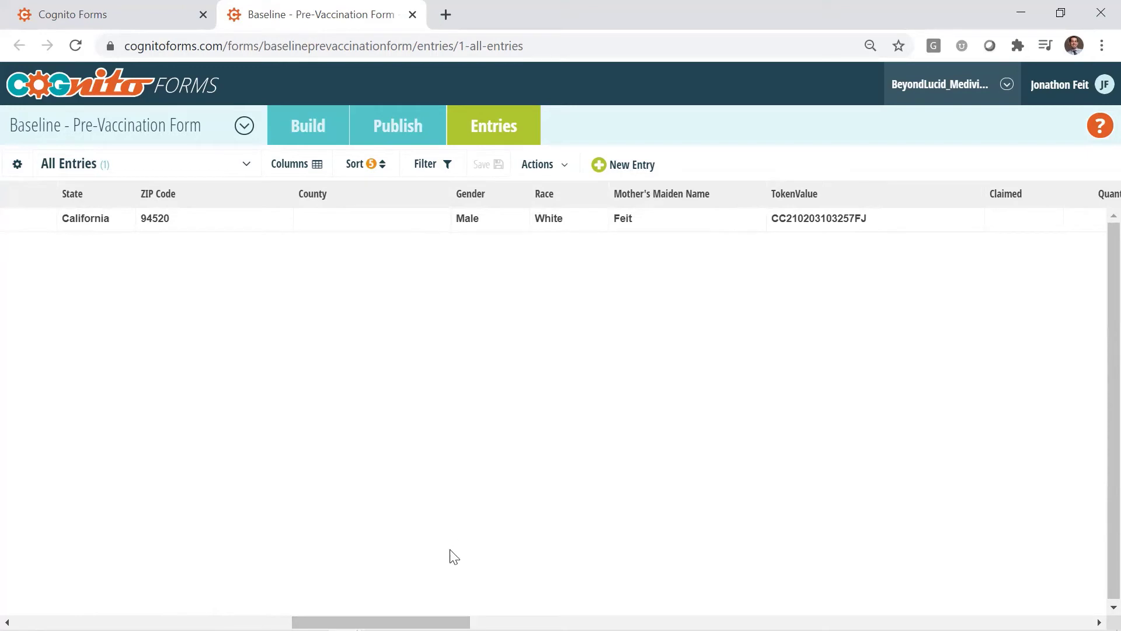
pyautogui.hscroll(5, 454, 555)
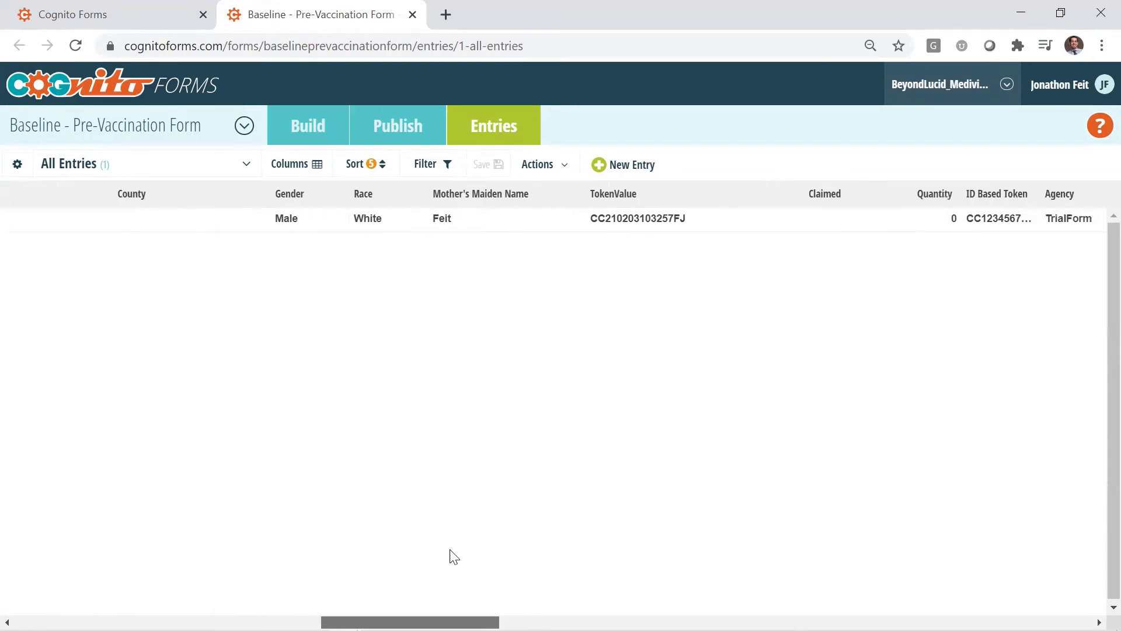
pyautogui.hscroll(7, 454, 556)
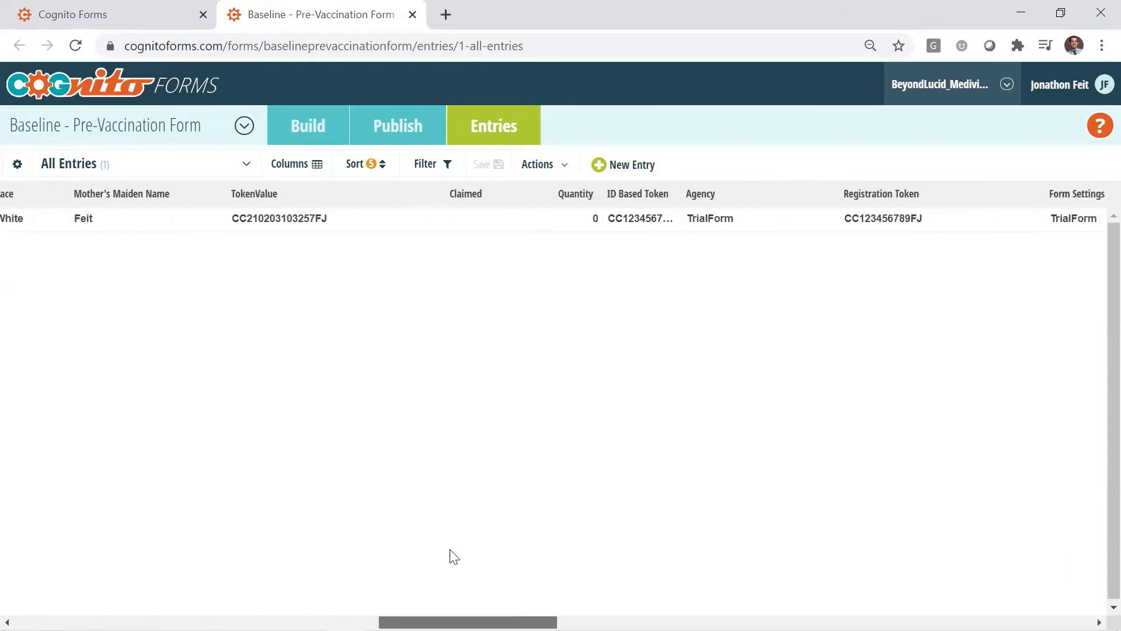
pyautogui.hscroll(7, 454, 556)
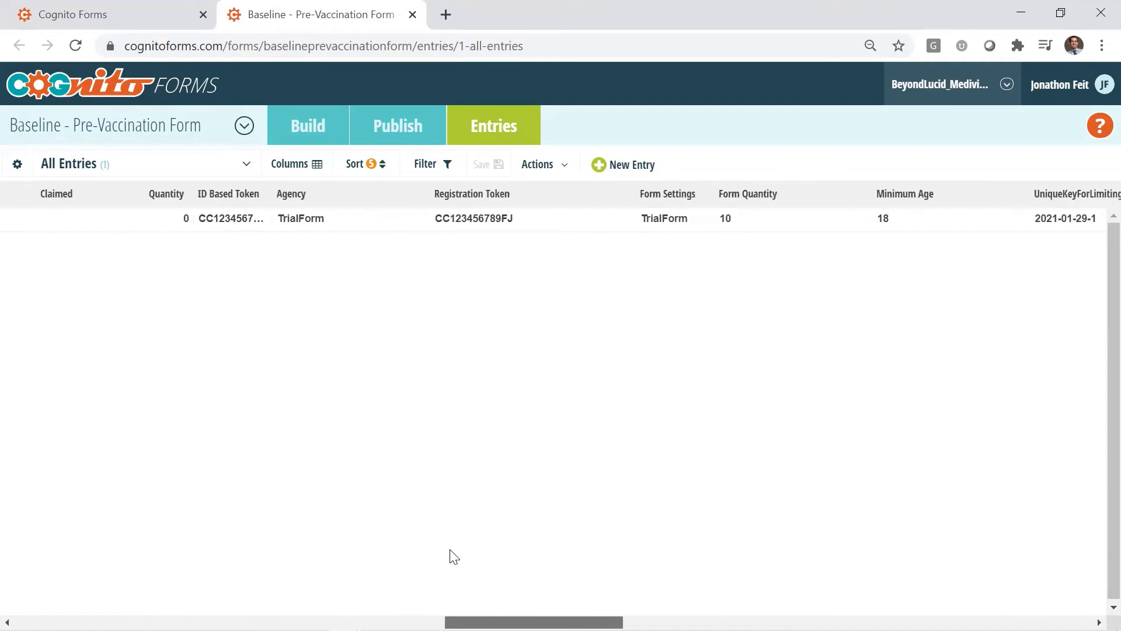
pyautogui.hscroll(7, 454, 556)
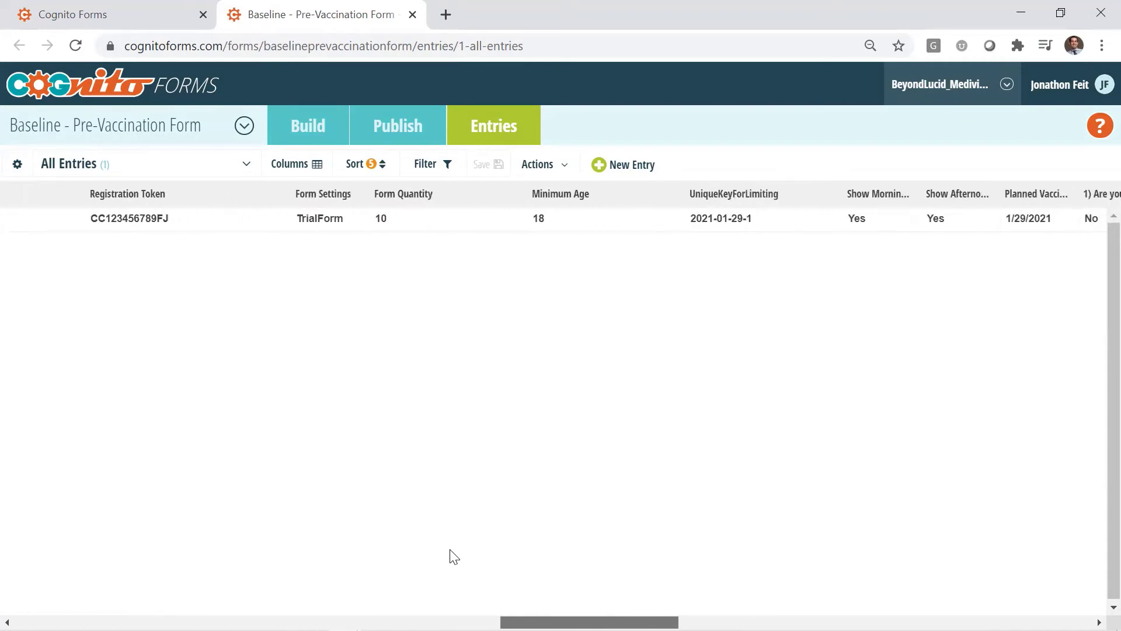
pyautogui.hscroll(1, 454, 556)
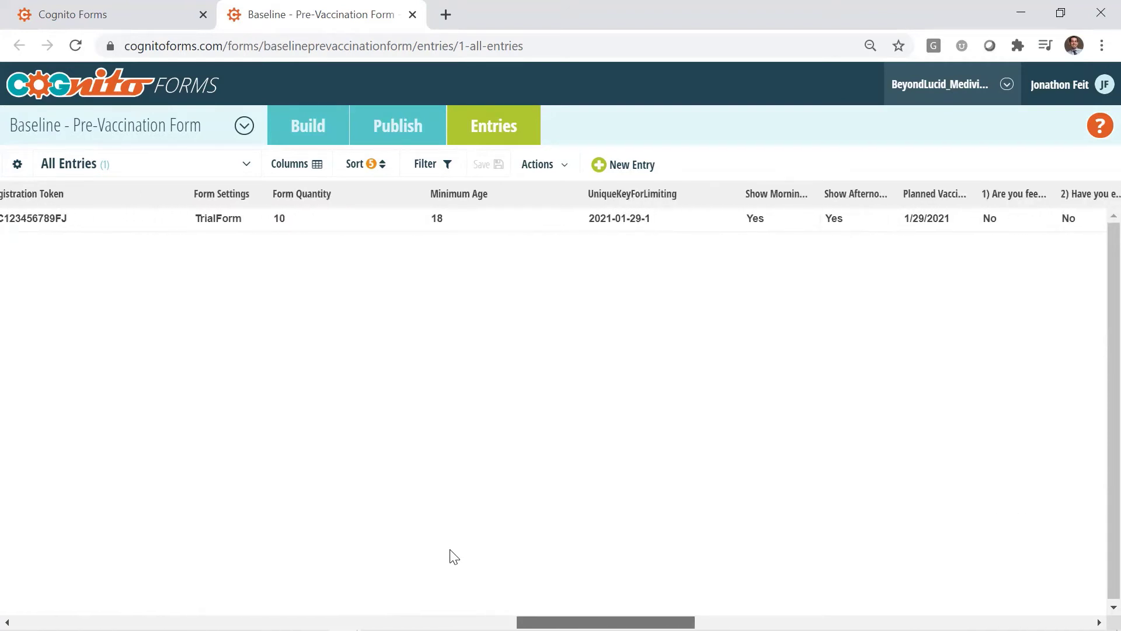
pyautogui.hscroll(9, 454, 556)
pyautogui.hscroll(10, 454, 556)
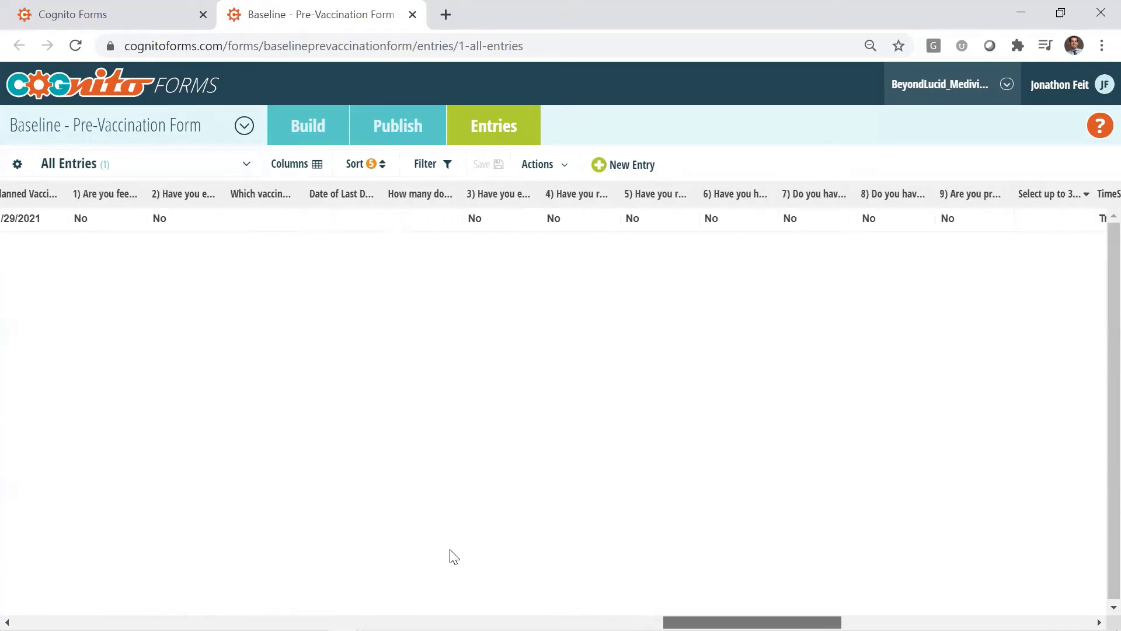
pyautogui.hscroll(1, 454, 556)
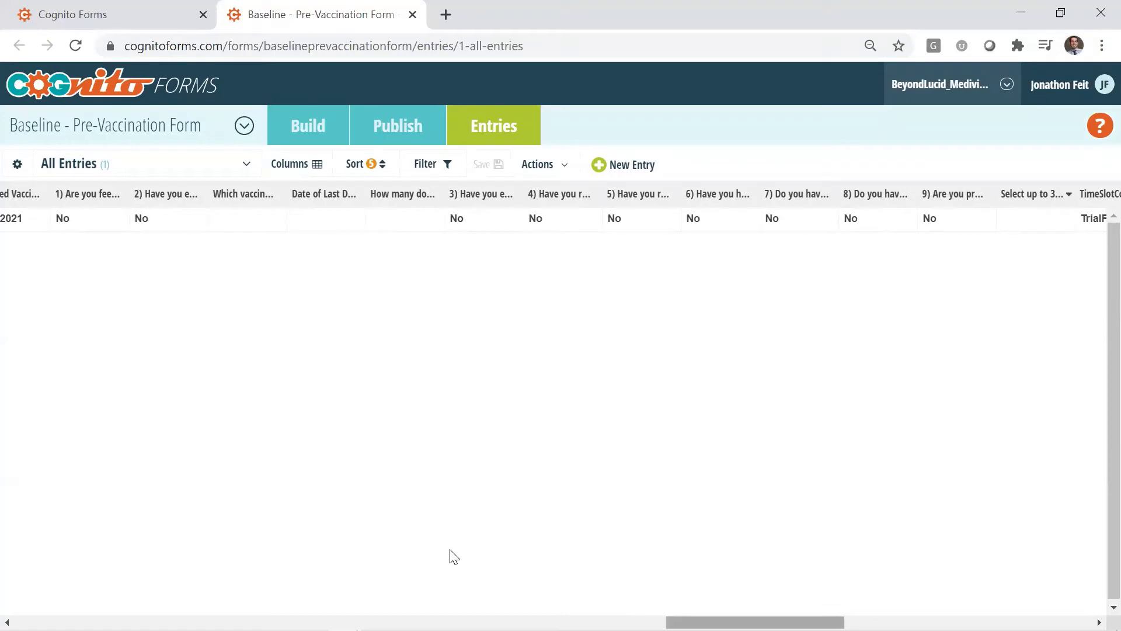
pyautogui.hscroll(5, 455, 556)
pyautogui.hscroll(7, 454, 556)
pyautogui.hscroll(1, 454, 556)
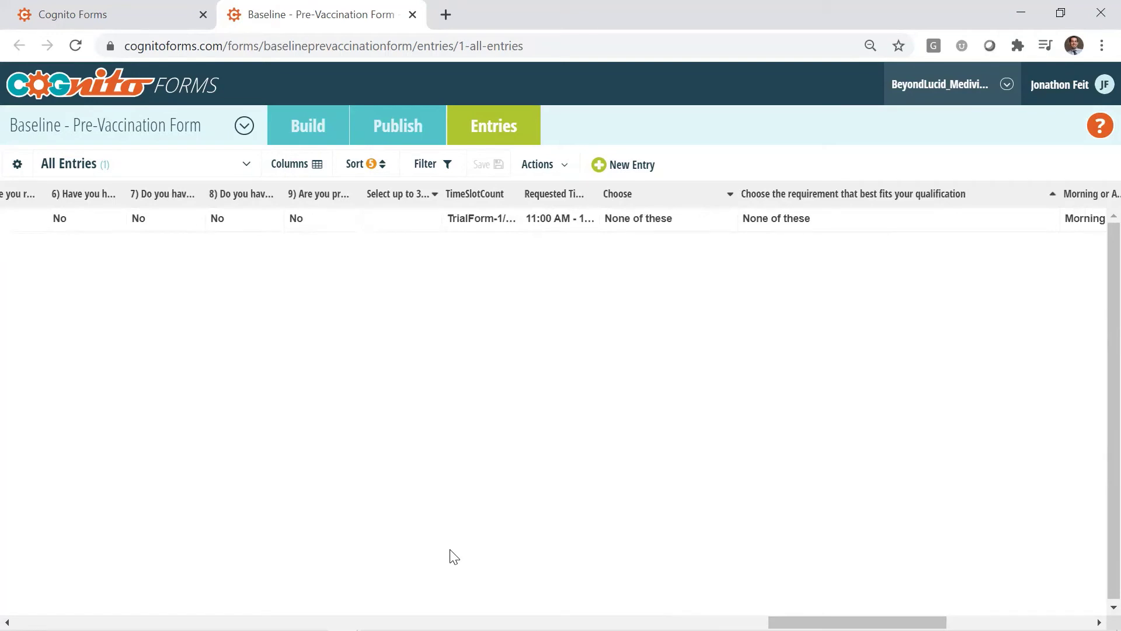
# Open the patient's Pre-Vaccination Form entry and examine its Change Status options, including Complete.
pyautogui.click(465, 230)
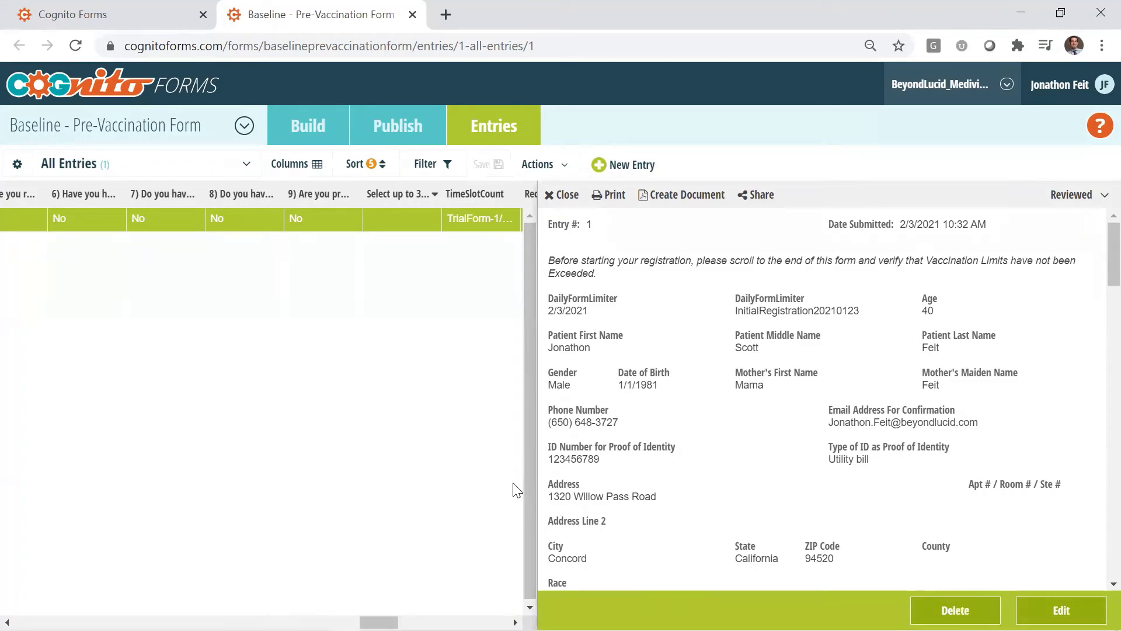
pyautogui.click(563, 172)
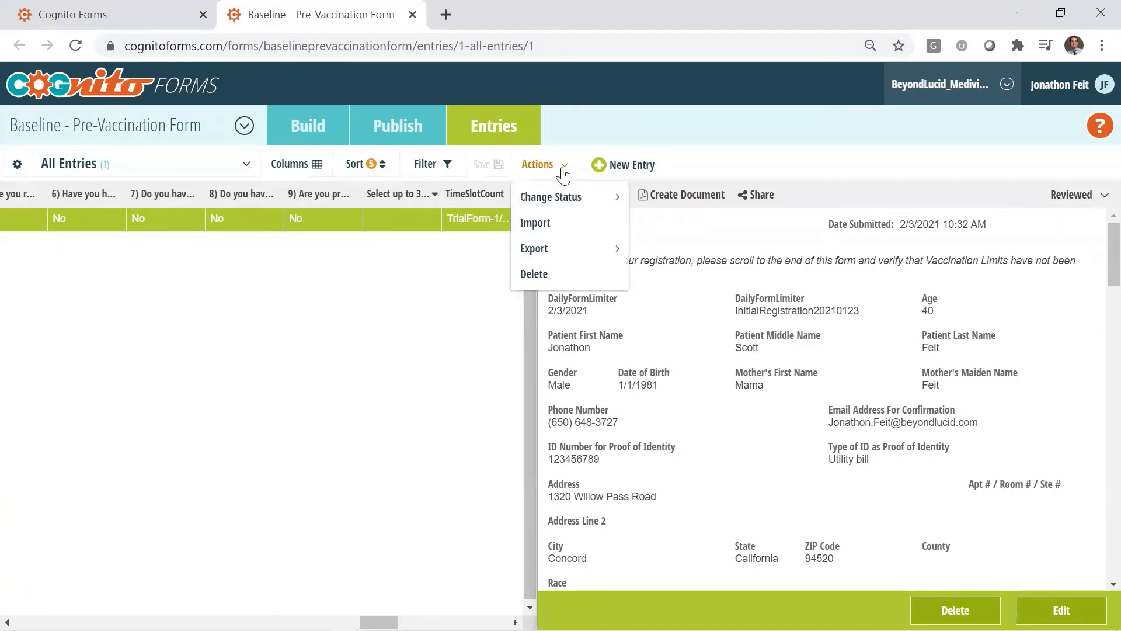
pyautogui.click(597, 204)
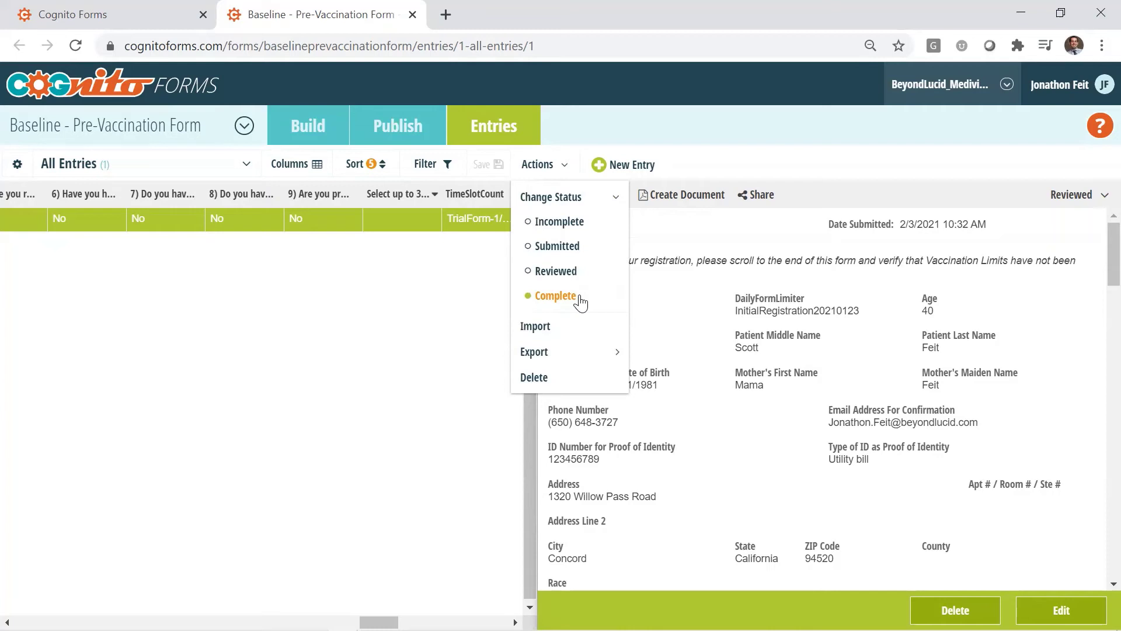
pyautogui.click(580, 300)
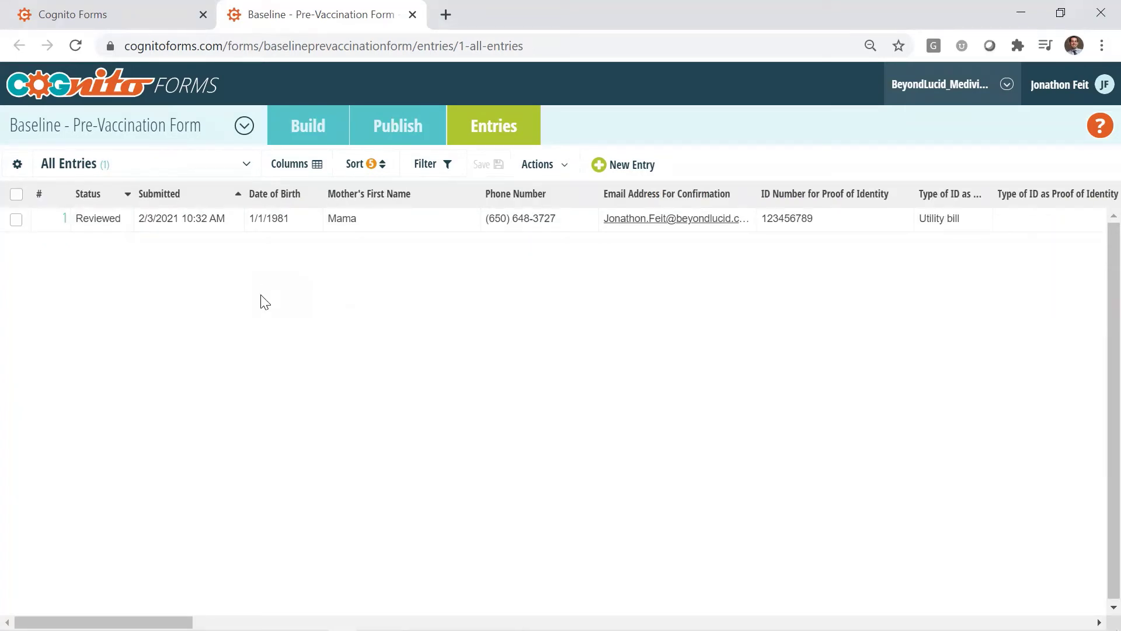
# Switch to the entries of the Baseline - Vaccination Administration Form.
pyautogui.click(243, 131)
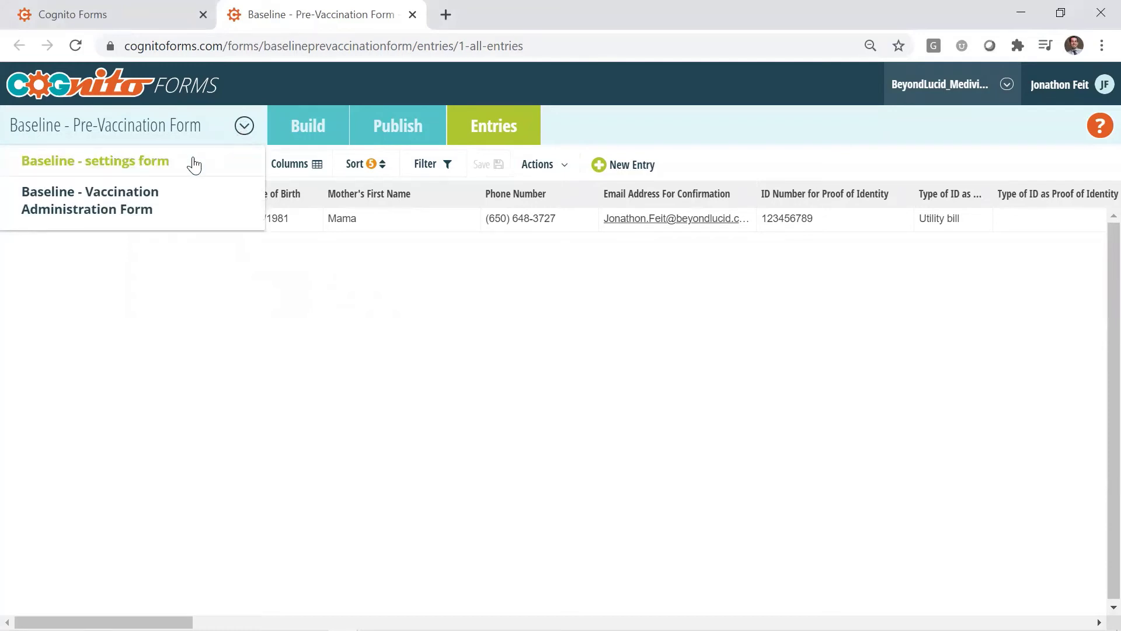
pyautogui.click(156, 199)
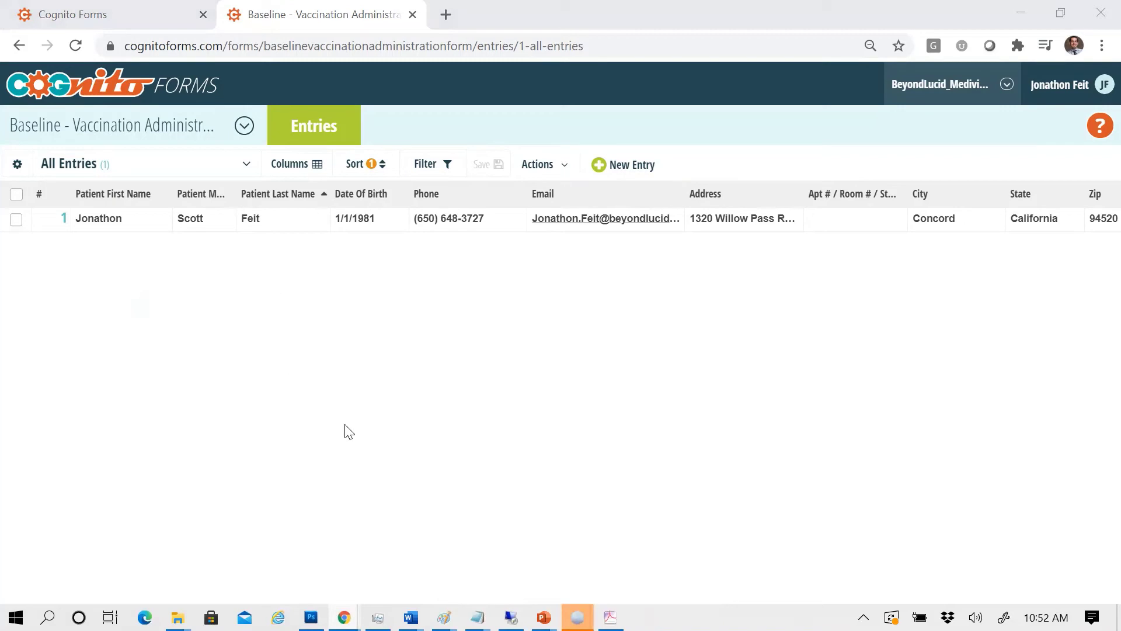
pyautogui.click(212, 263)
# Open the patient's vaccination administration entry, mark it as Reviewed and close its details.
pyautogui.click(210, 223)
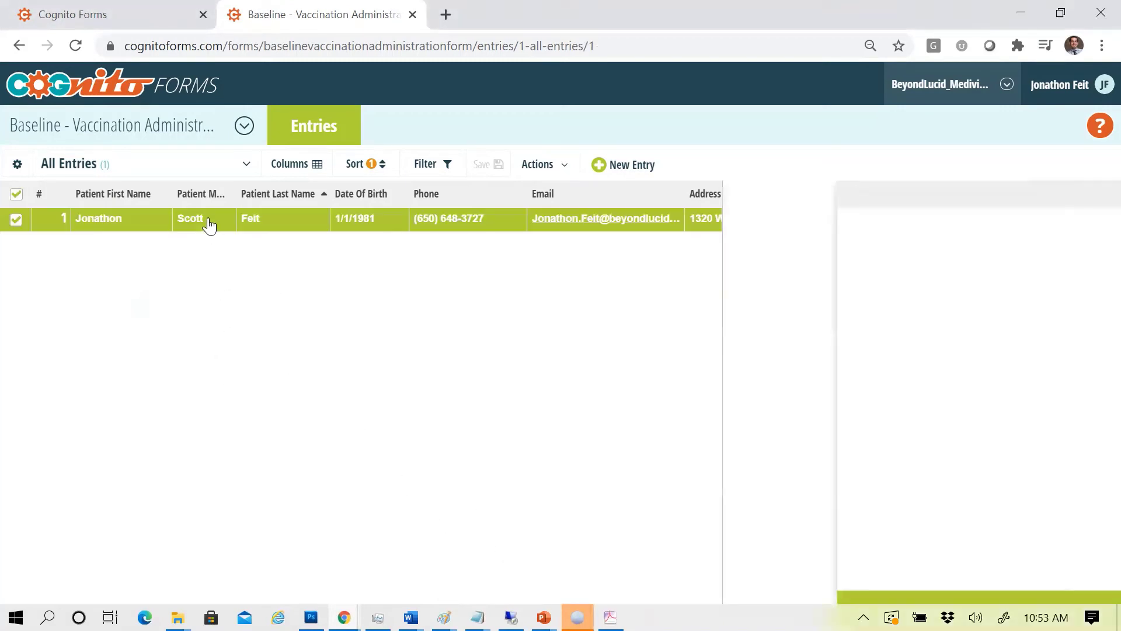
pyautogui.click(1074, 199)
pyautogui.click(1092, 255)
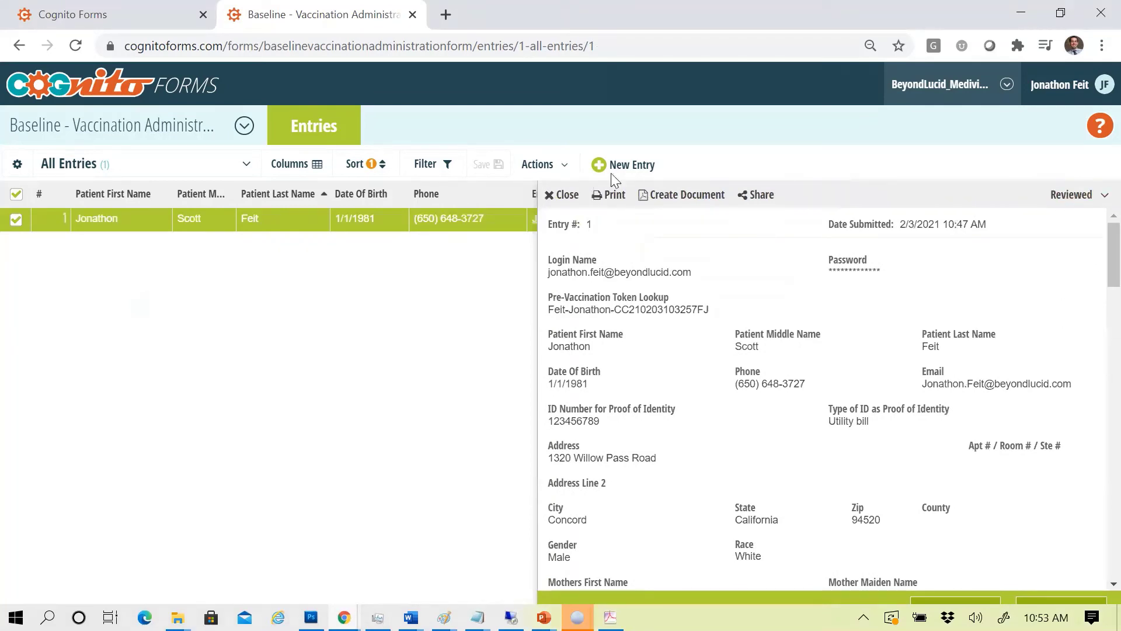
pyautogui.click(565, 199)
# Examine the vaccination administration entry's columns, from contact details through the checklist answers, reviewer, dose number, manufacturer and lot number.
pyautogui.hscroll(3, 862, 422)
pyautogui.hscroll(3, 861, 421)
pyautogui.hscroll(5, 863, 421)
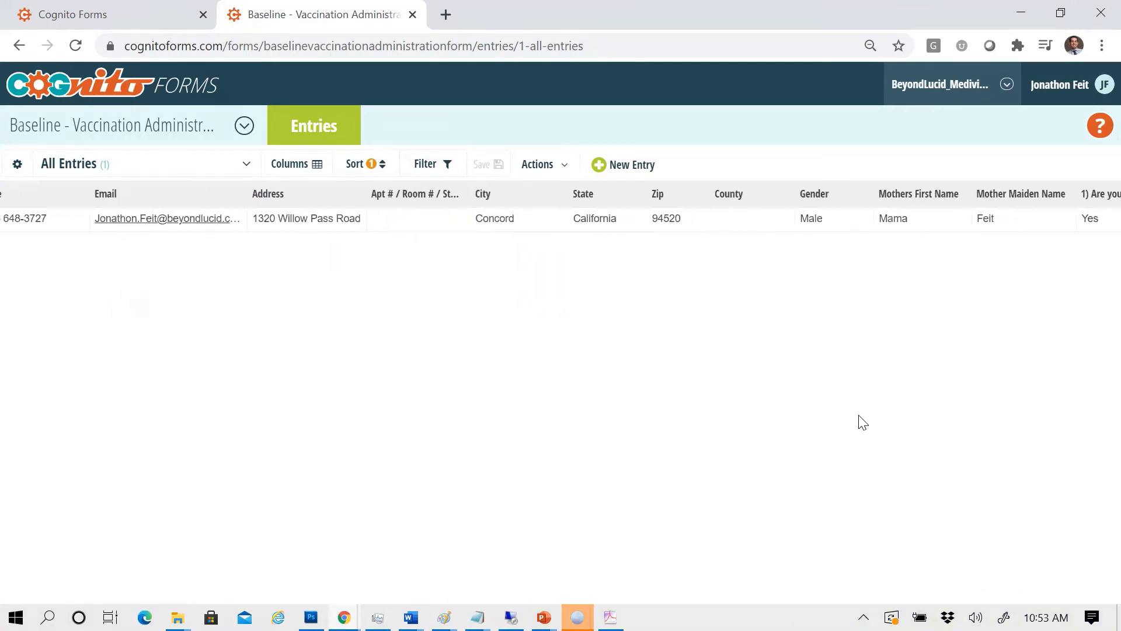
pyautogui.hscroll(4, 862, 422)
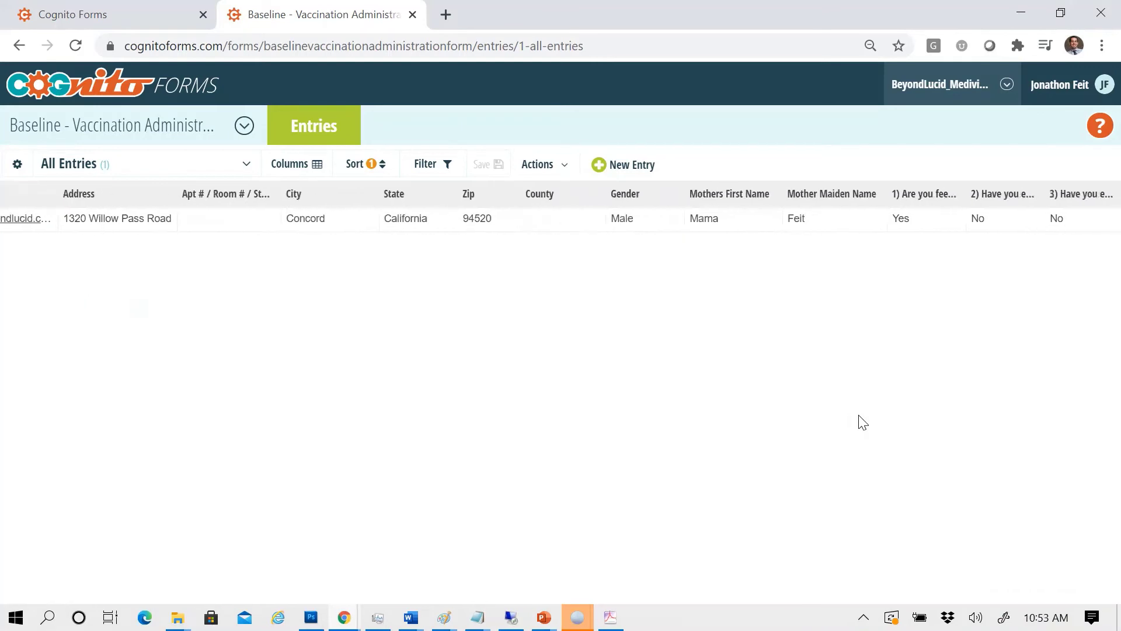
pyautogui.hscroll(3, 862, 422)
pyautogui.hscroll(4, 863, 422)
pyautogui.hscroll(5, 862, 422)
pyautogui.hscroll(4, 862, 422)
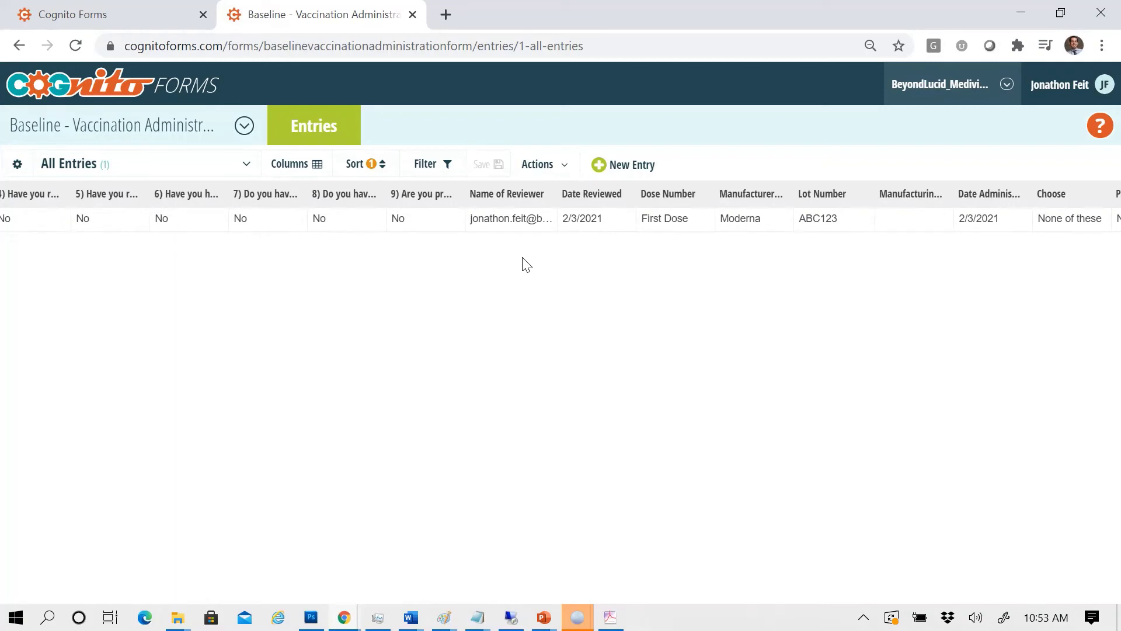
pyautogui.hscroll(2, 526, 264)
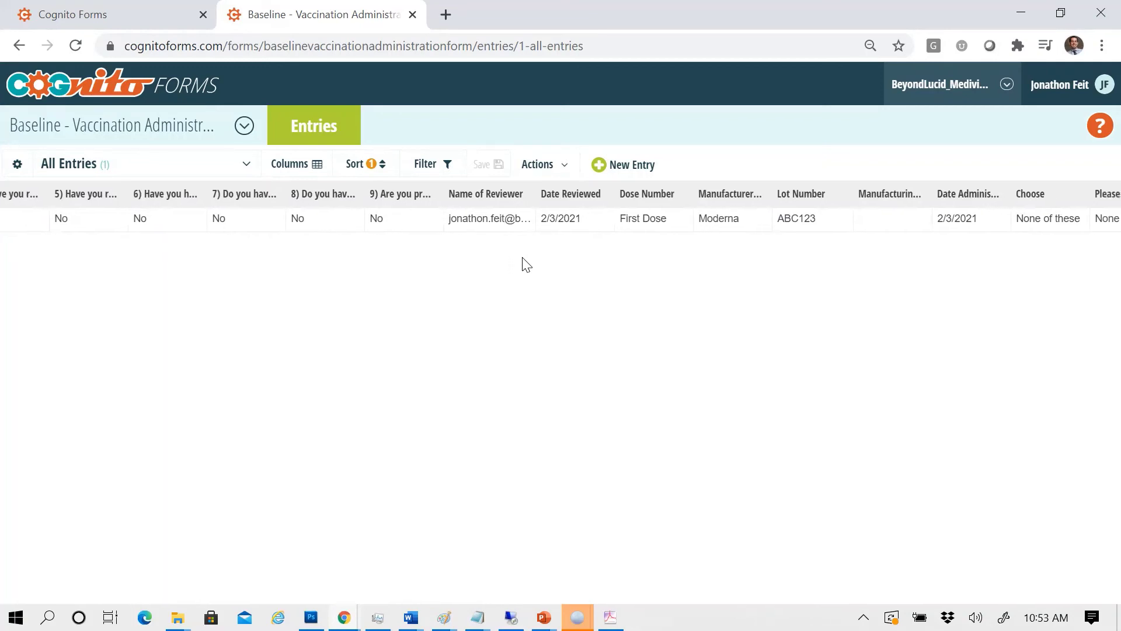
# Open the patient's vaccination administration entry and examine its details from the patient information through the checklist answers to the current dose information.
pyautogui.hscroll(1, 526, 264)
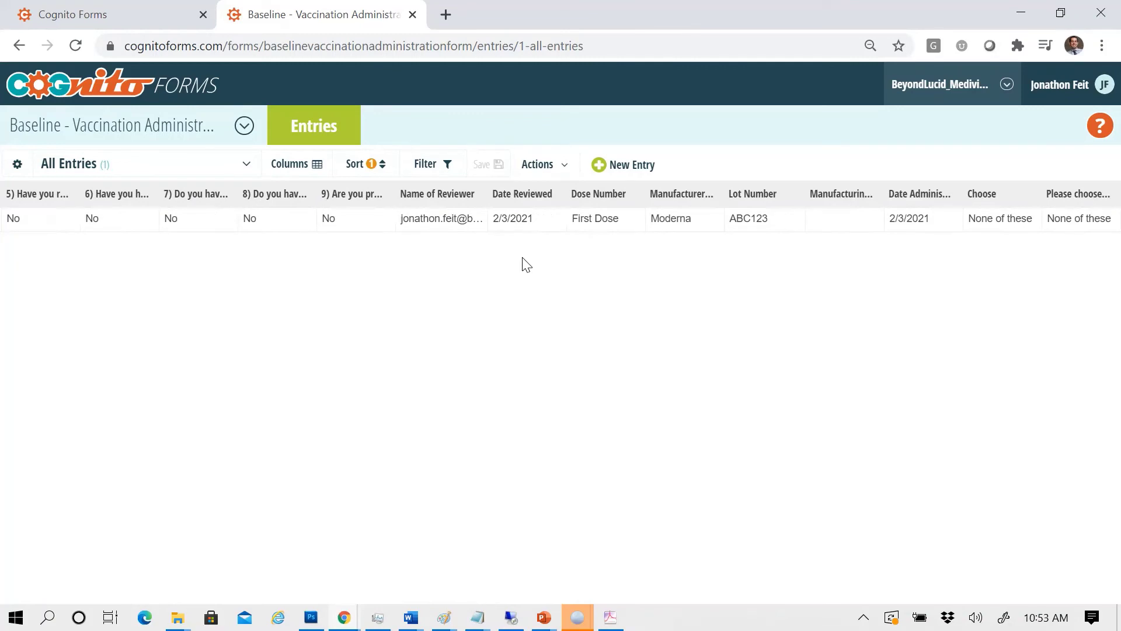
pyautogui.click(489, 225)
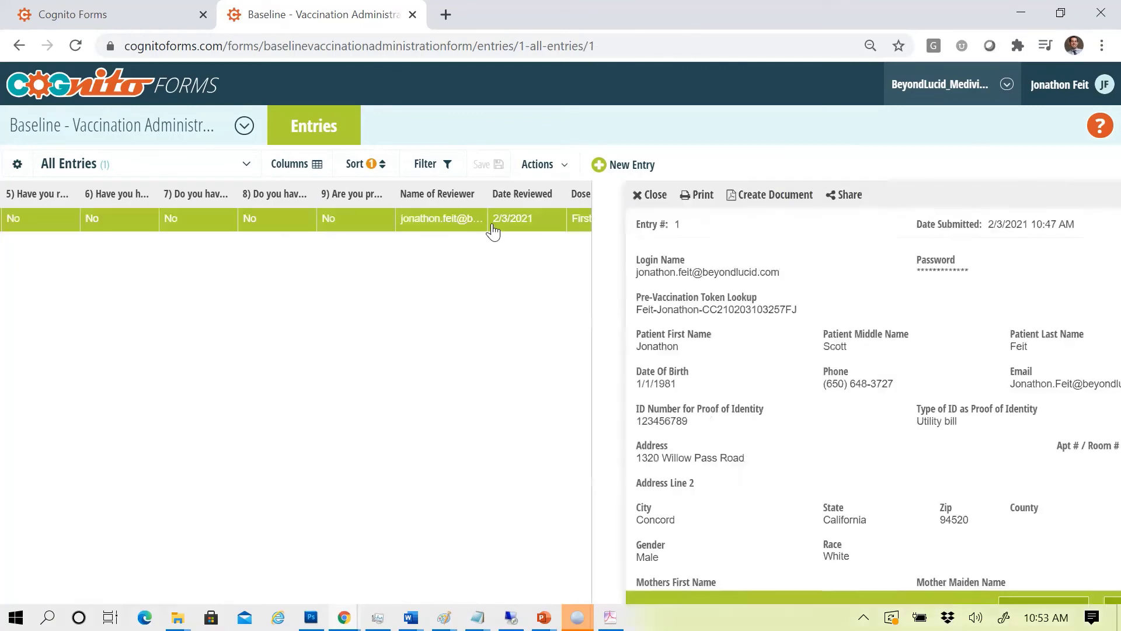
pyautogui.scroll(-3, 715, 441)
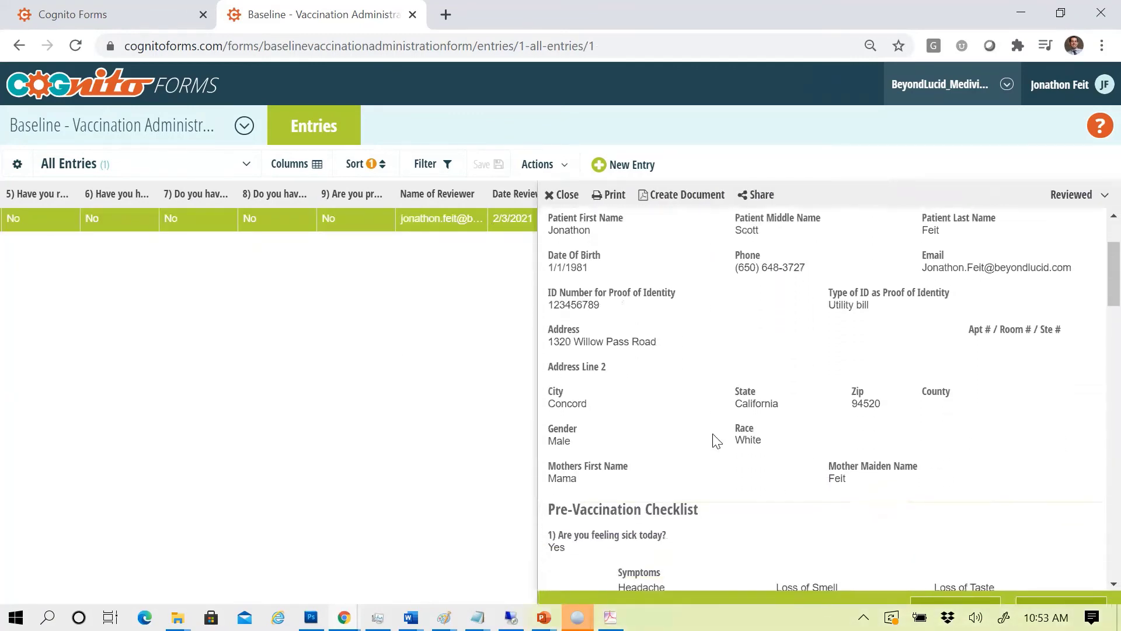
pyautogui.scroll(-3, 715, 441)
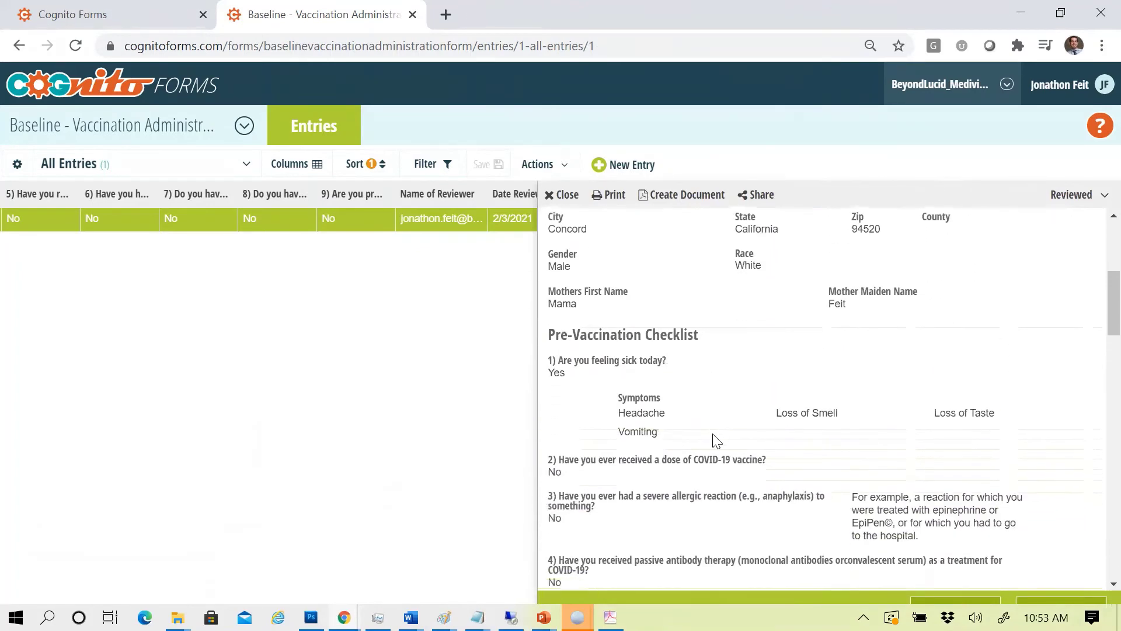
pyautogui.scroll(-5, 717, 441)
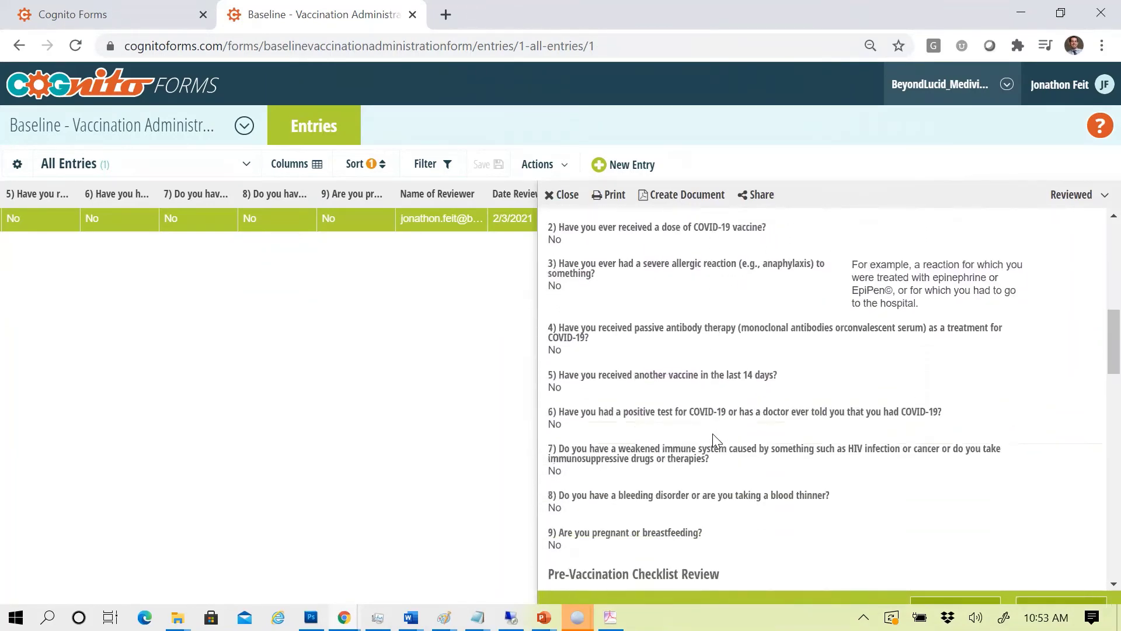
pyautogui.scroll(-3, 715, 437)
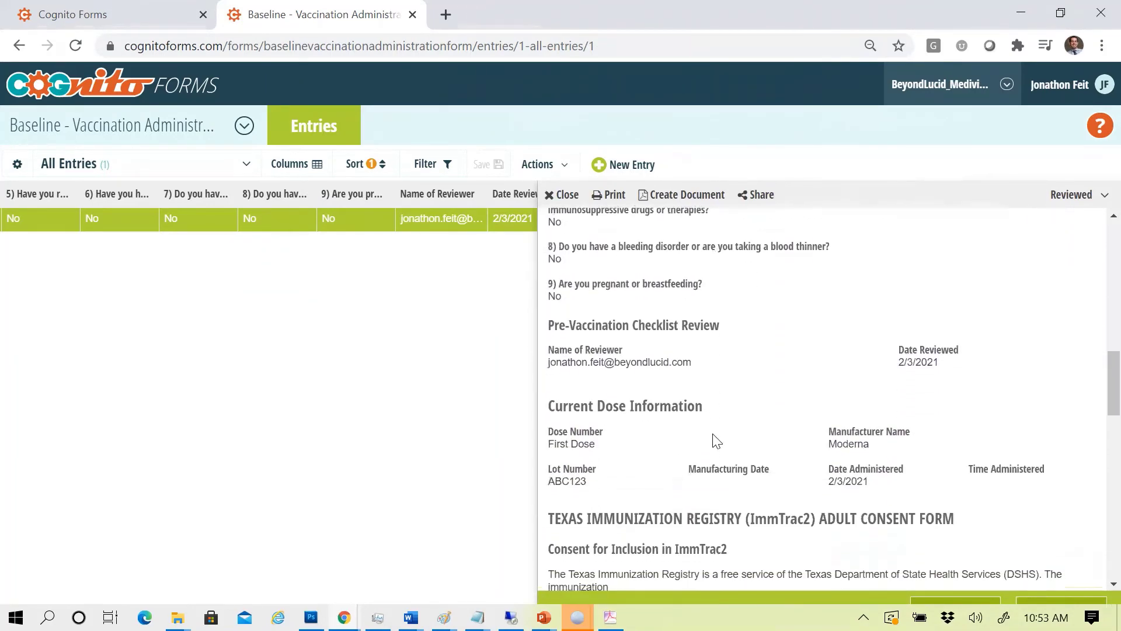
# Examine the export options for the vaccination administration entries, including Selection, Current View and All Fields, without exporting anything.
pyautogui.click(564, 174)
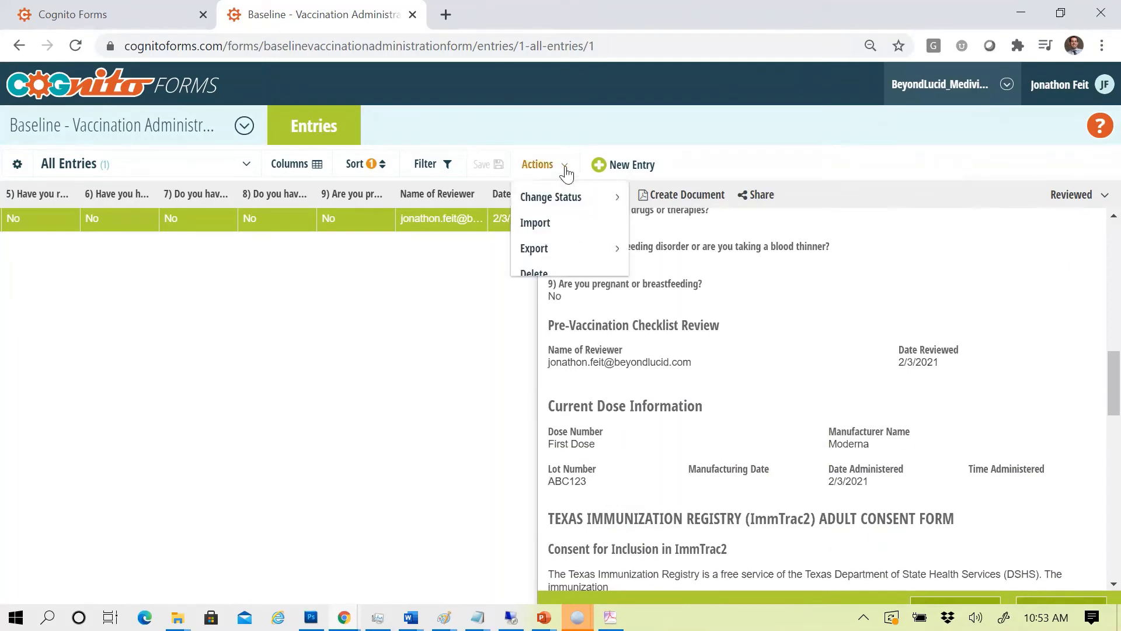
pyautogui.click(591, 255)
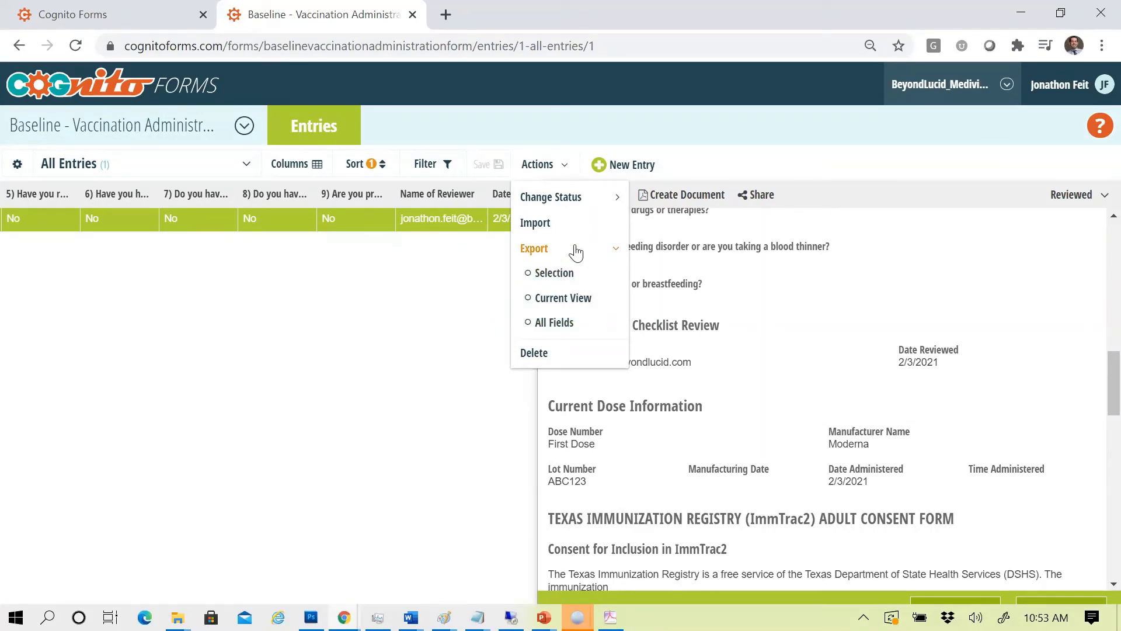
pyautogui.click(612, 253)
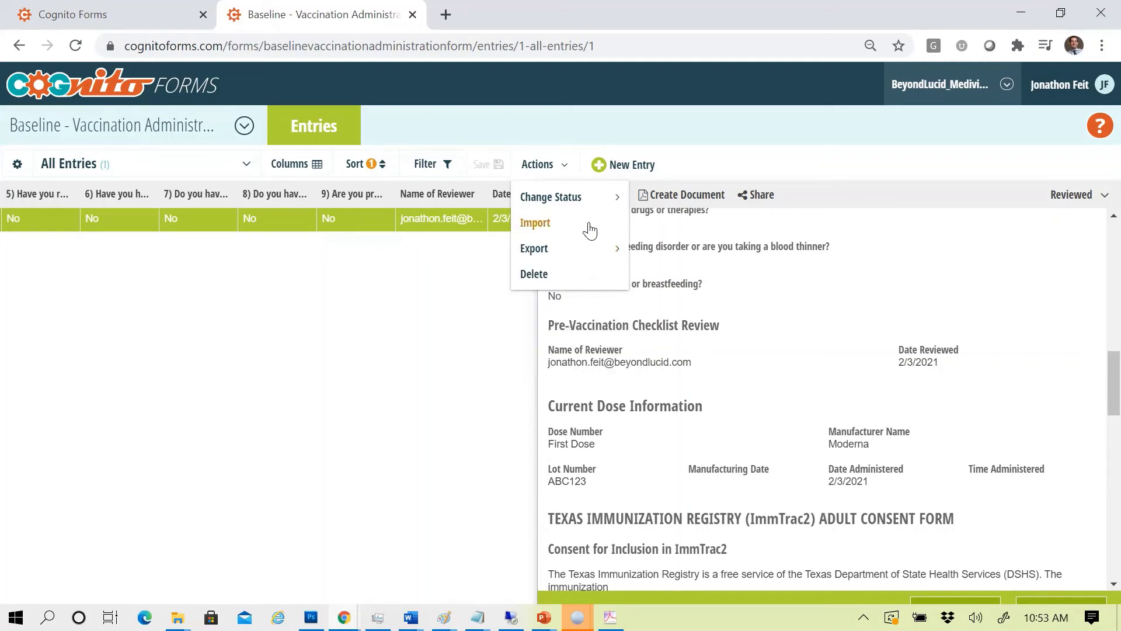
pyautogui.click(472, 280)
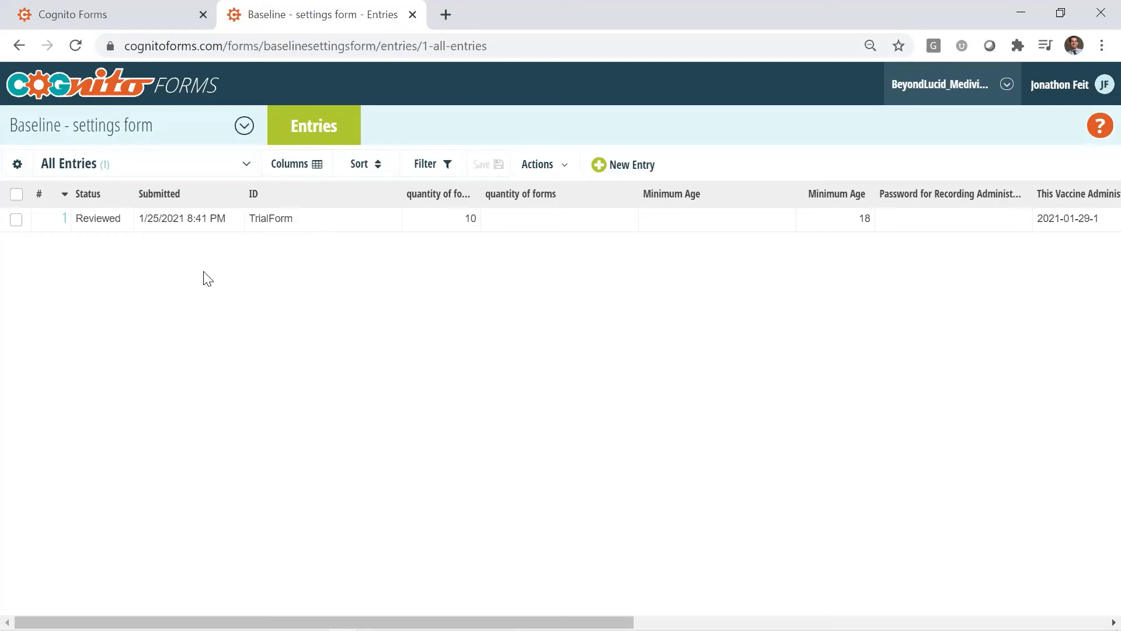
# Open the TrialForm entry of the Baseline - settings form for editing and examine its registration settings and vaccine administration tracking defaults.
pyautogui.click(190, 233)
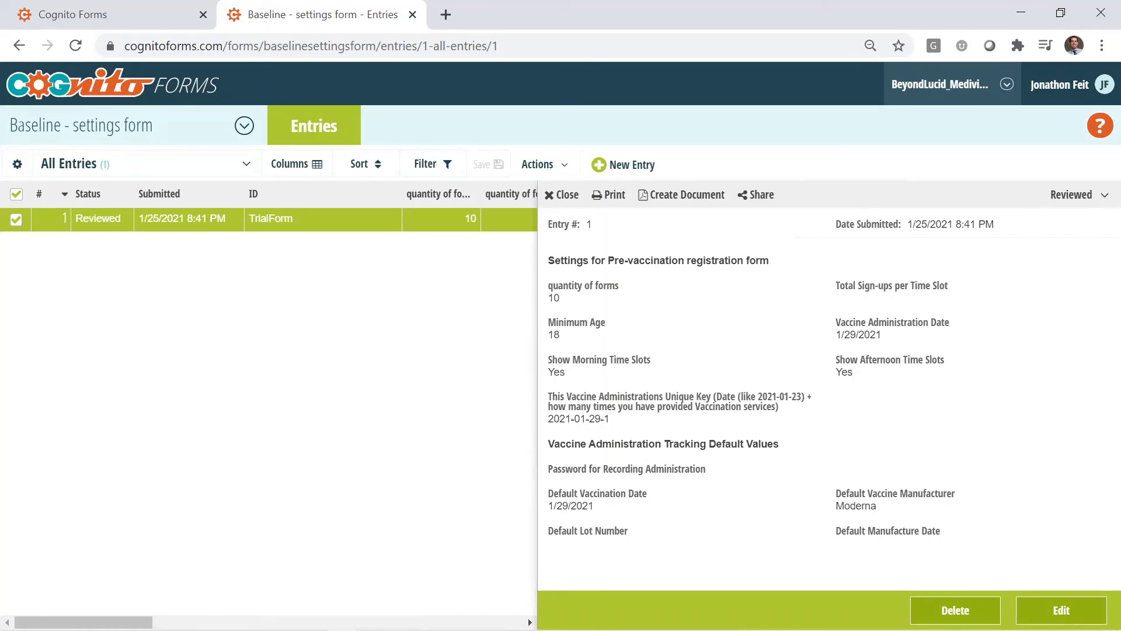
pyautogui.click(1060, 610)
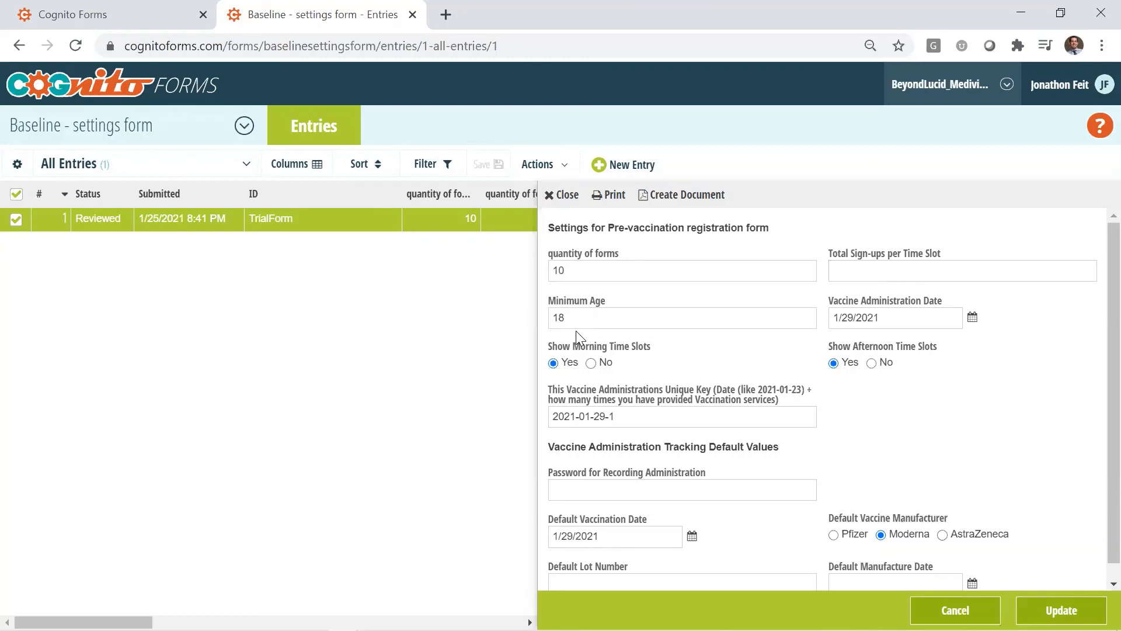
pyautogui.scroll(-1, 576, 331)
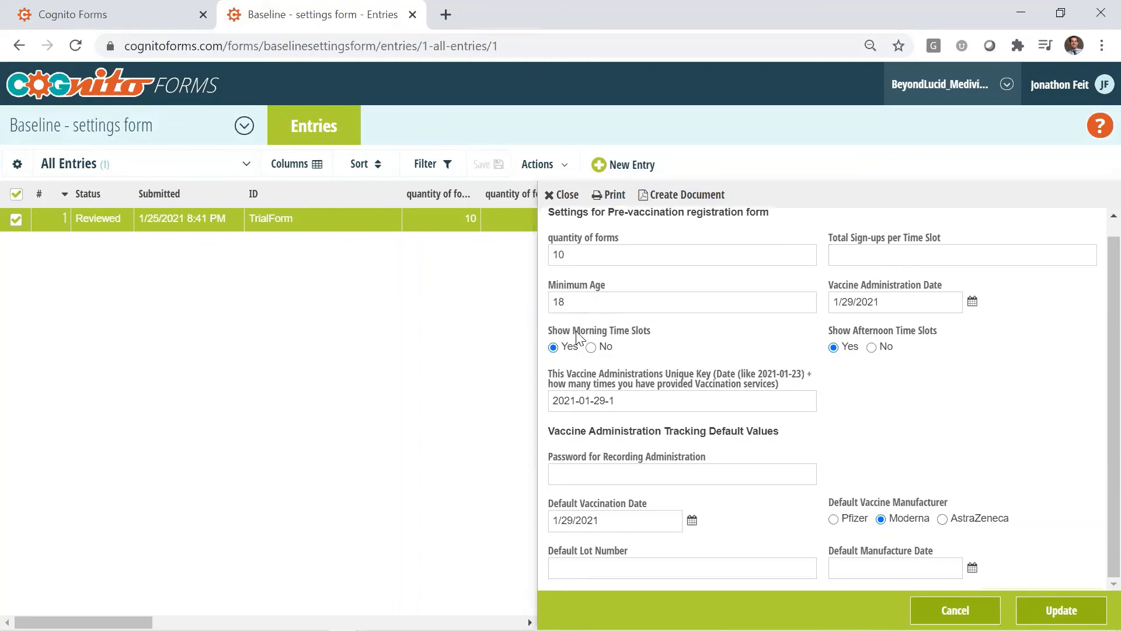